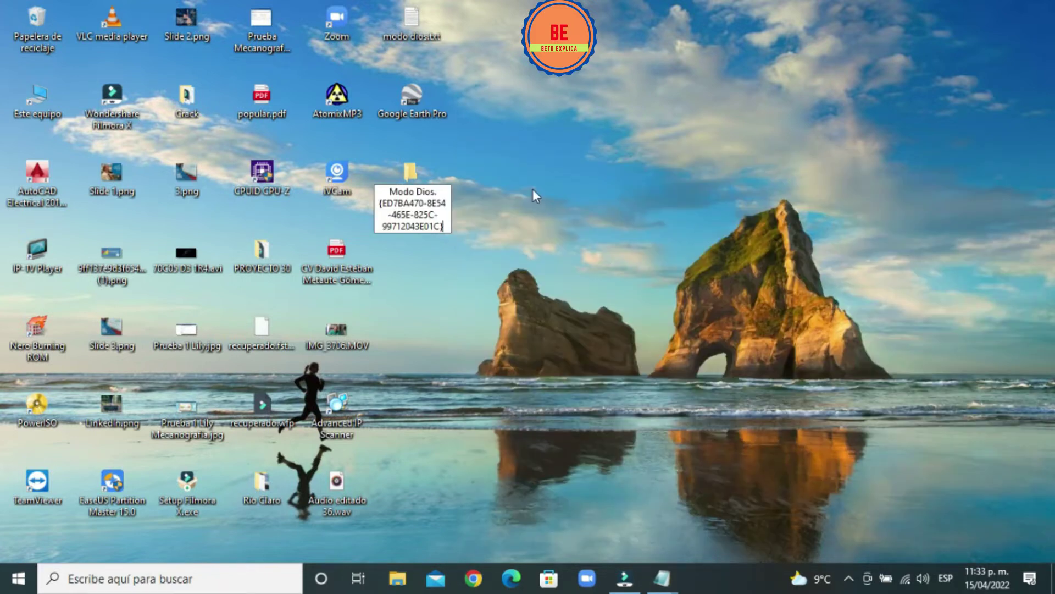
Apply the name Modo Dios.{ED7BA470-8E54-465E-825C-99712043E01C} to the new desktop folder.
left_click(532, 189)
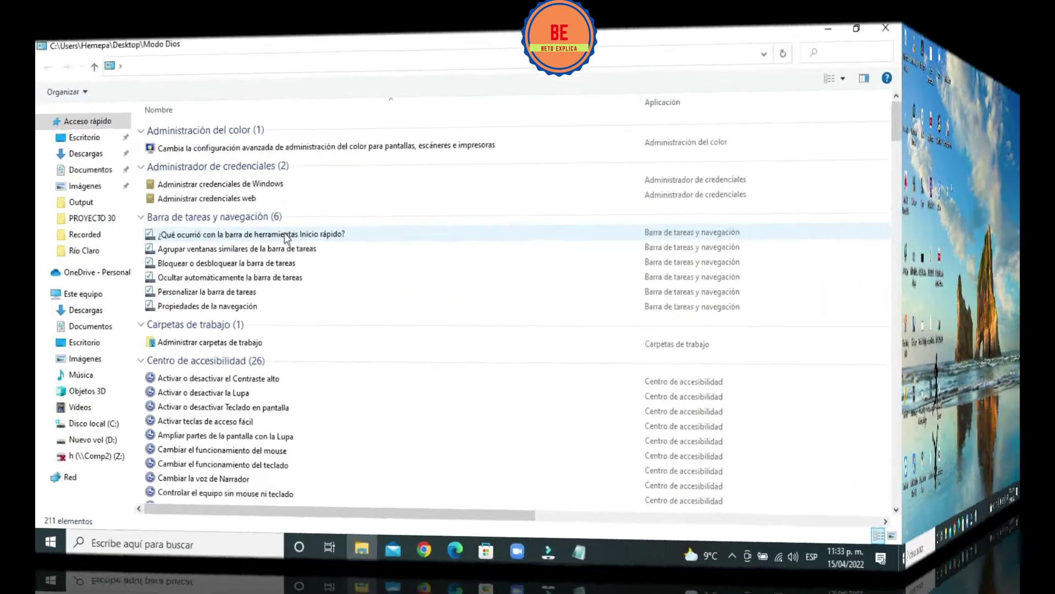
Open the entry "¿Qué ocurrió con la barra de herramientas Inicio rápido?" and look over the Windows help page it launches.
double_click(305, 226)
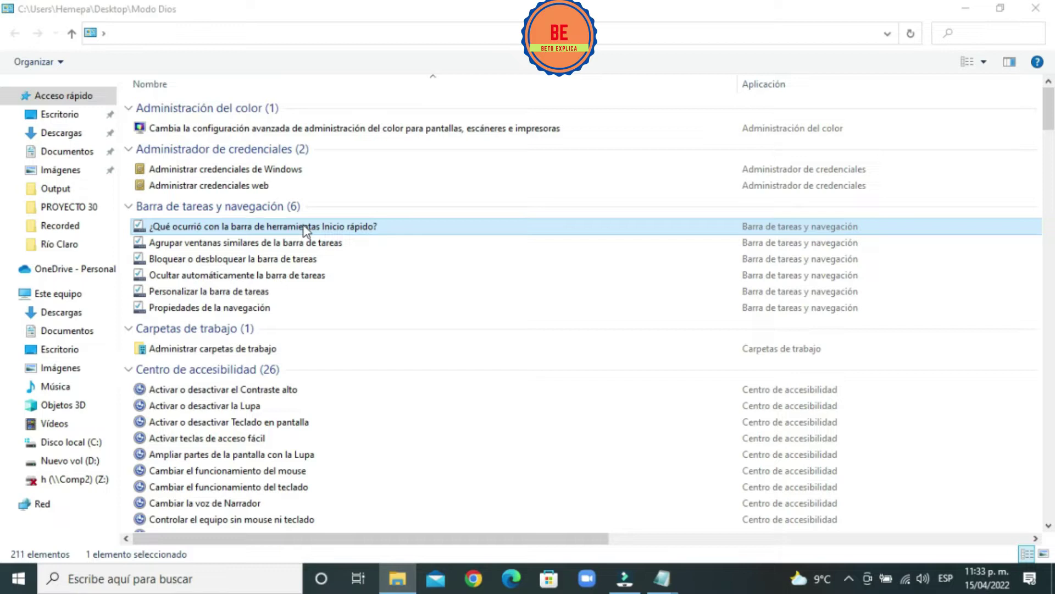
double_click(305, 230)
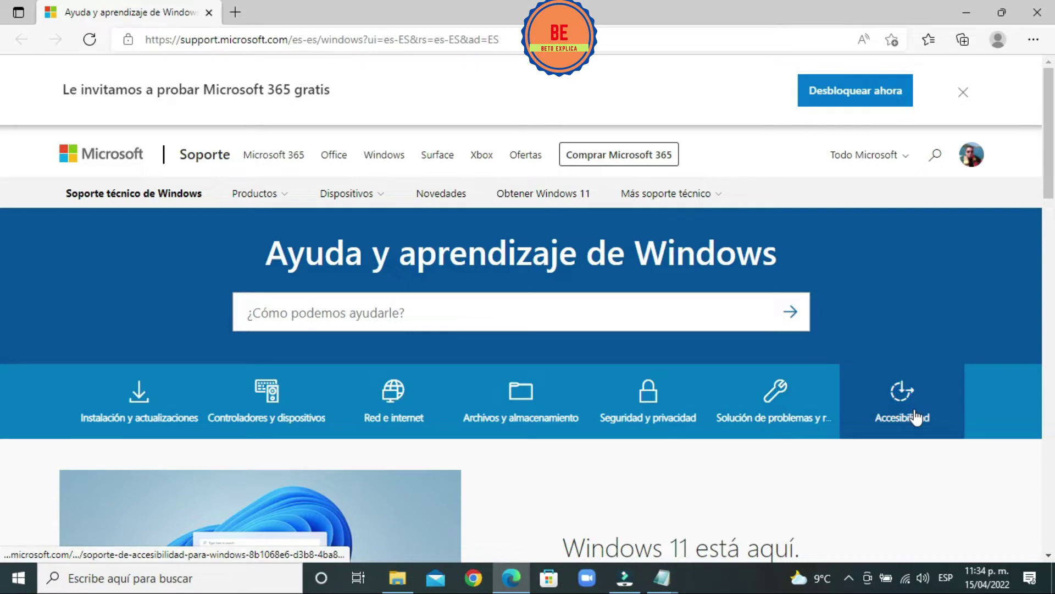
scroll(893, 470, "down", 15)
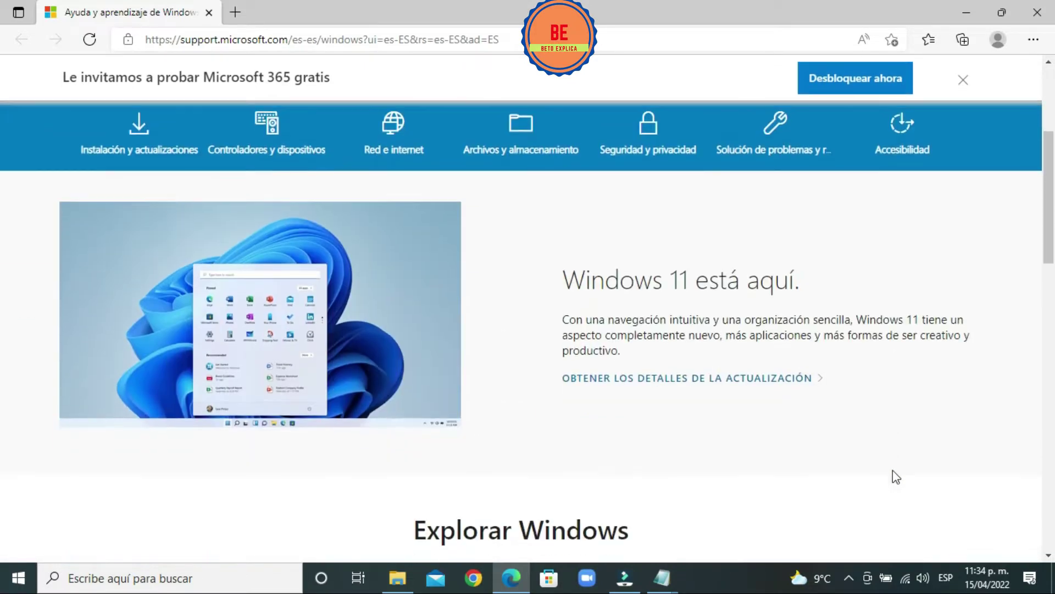
scroll(892, 473, "up", 2)
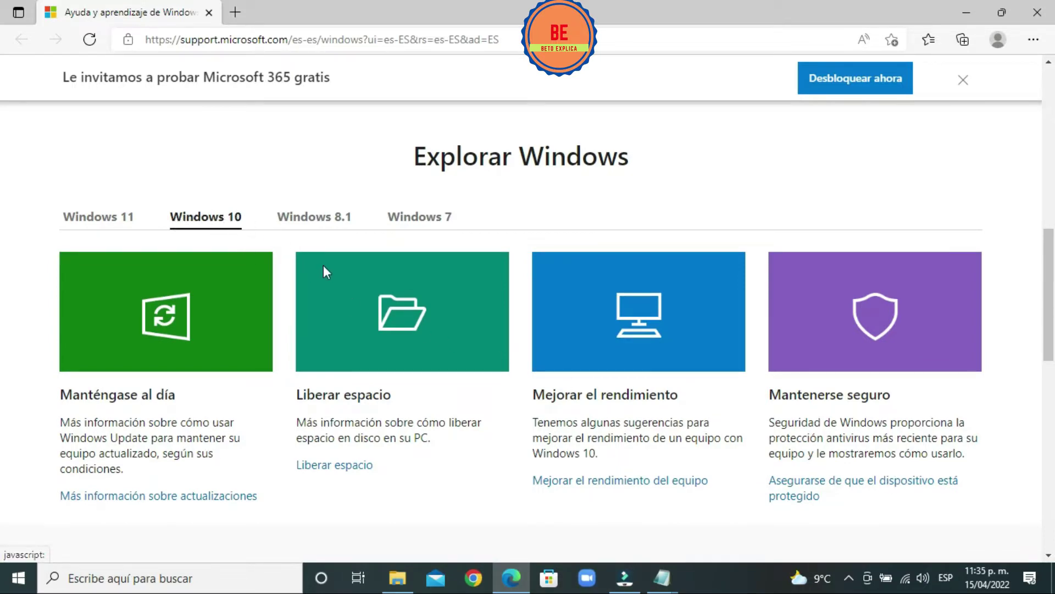
Open the Windows 10 "Liberar espacio" help article and skim its advice on freeing disk space.
left_click(360, 466)
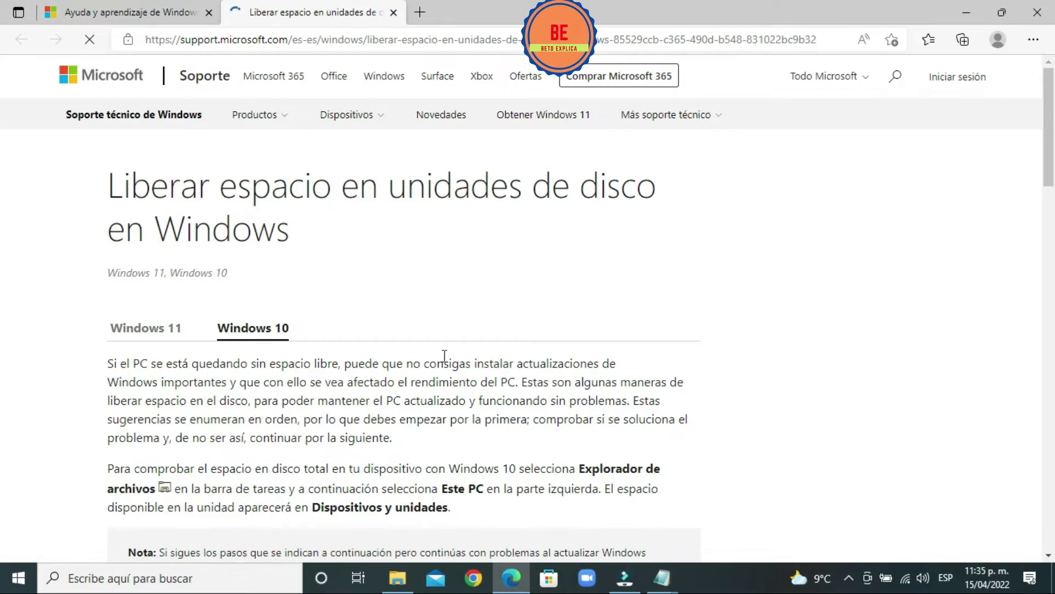
scroll(387, 375, "down", 3)
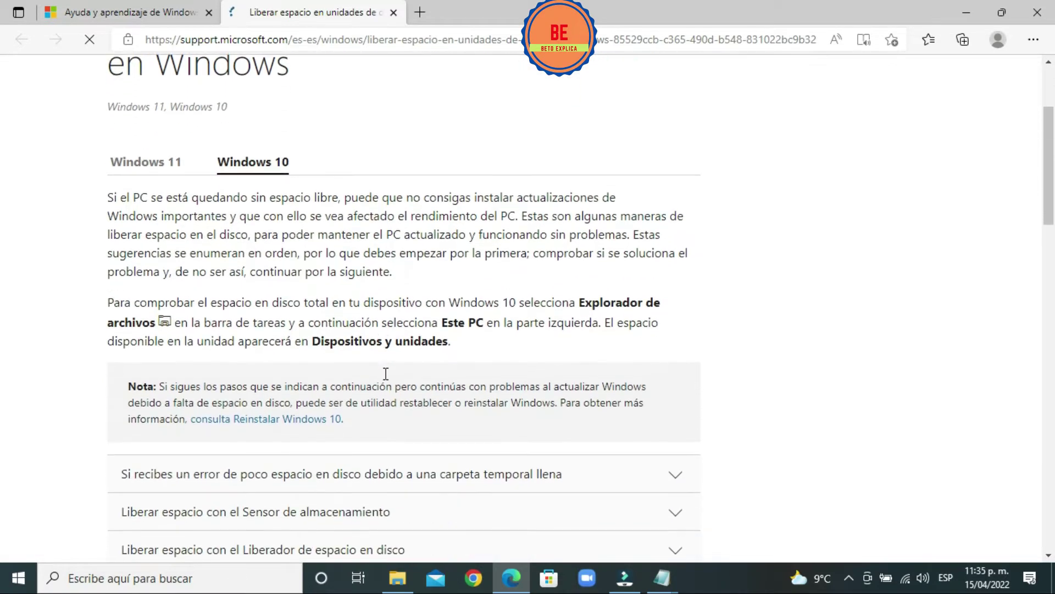
scroll(384, 374, "down", 2)
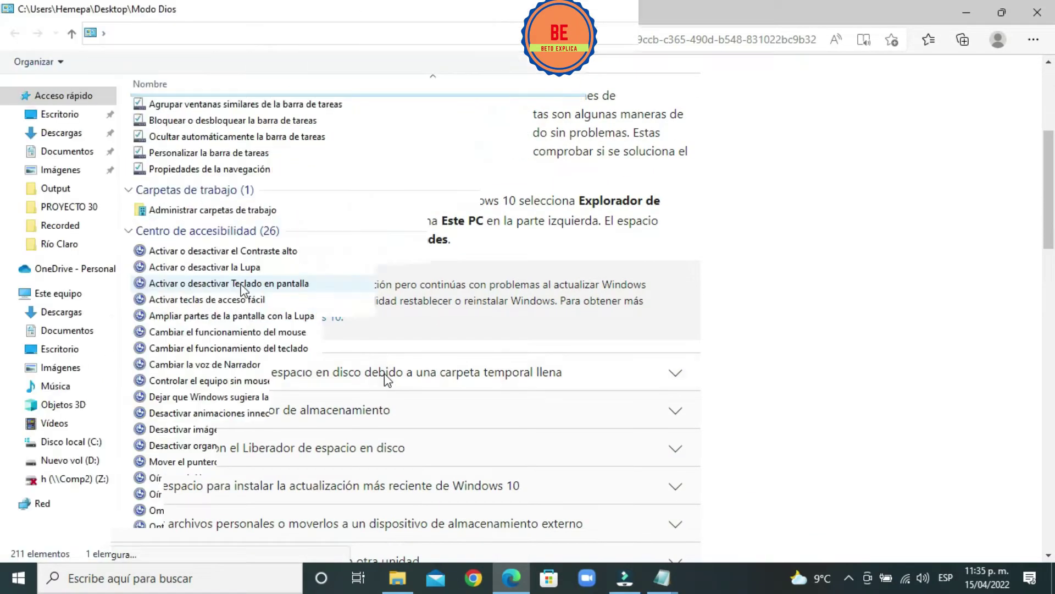
Start the on-screen keyboard through "Activar o desactivar Teclado en pantalla", and close it together with the Centro de accesibilidad window.
left_click(242, 288)
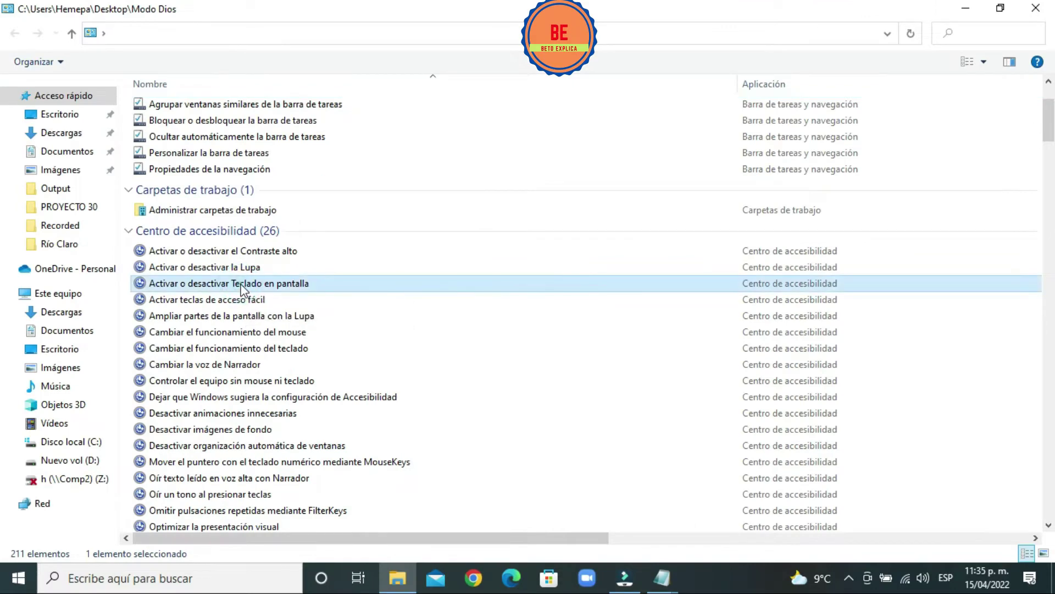
double_click(241, 289)
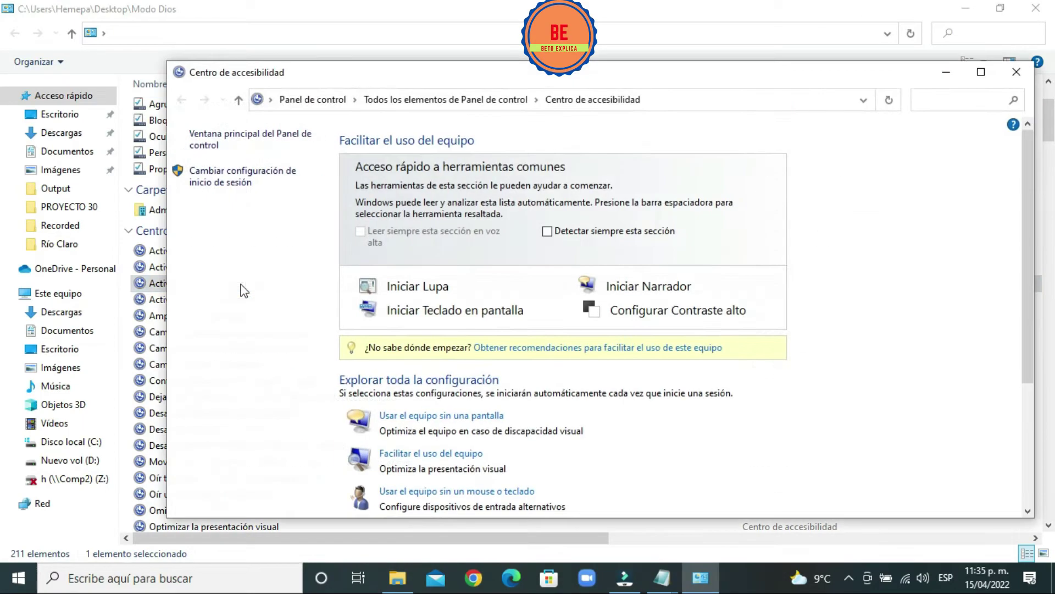
left_click(457, 311)
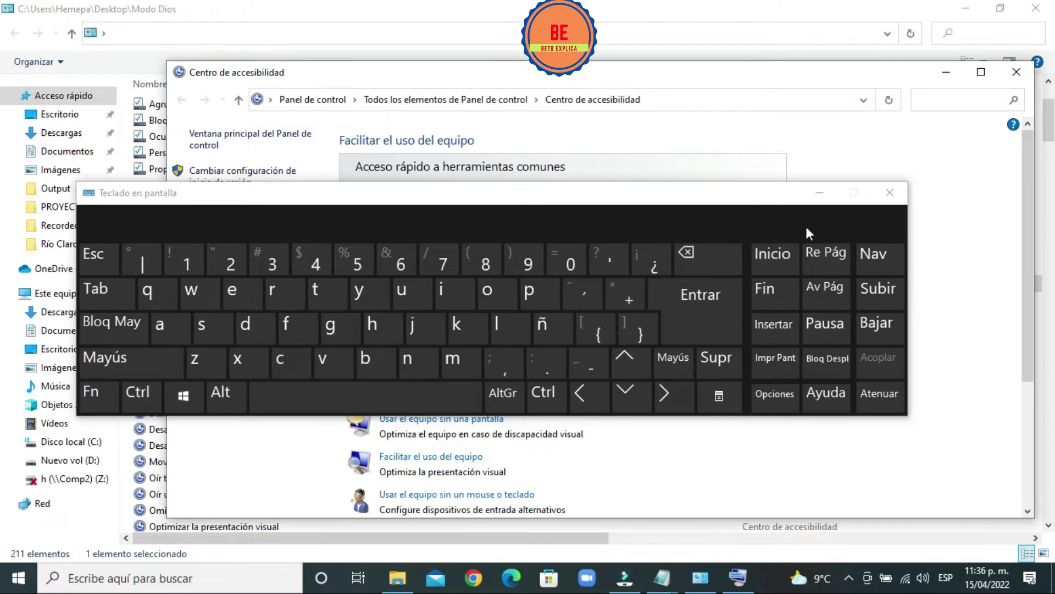
left_click(890, 192)
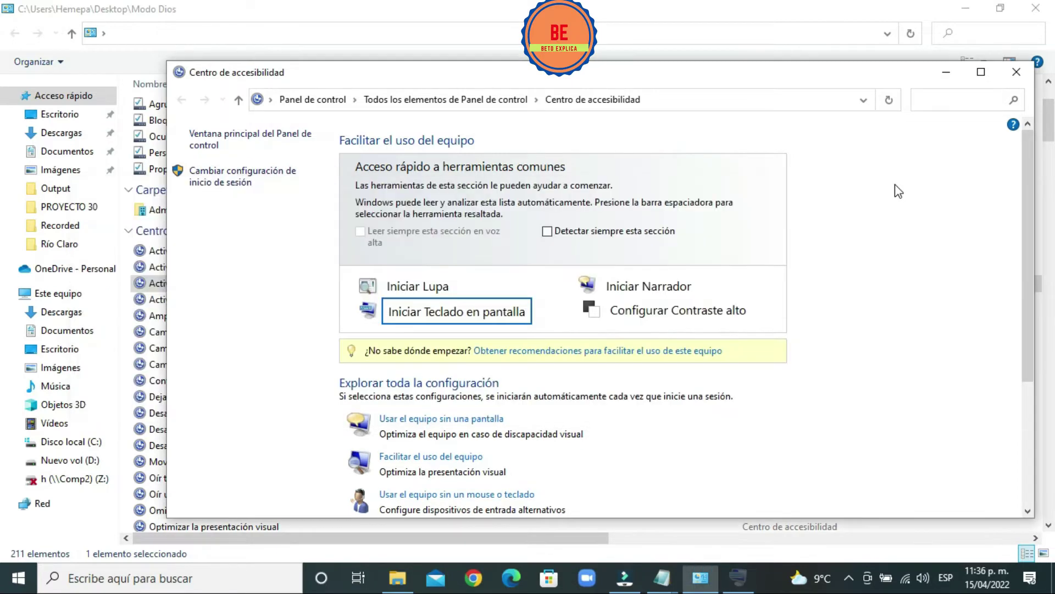
key("alt+F4")
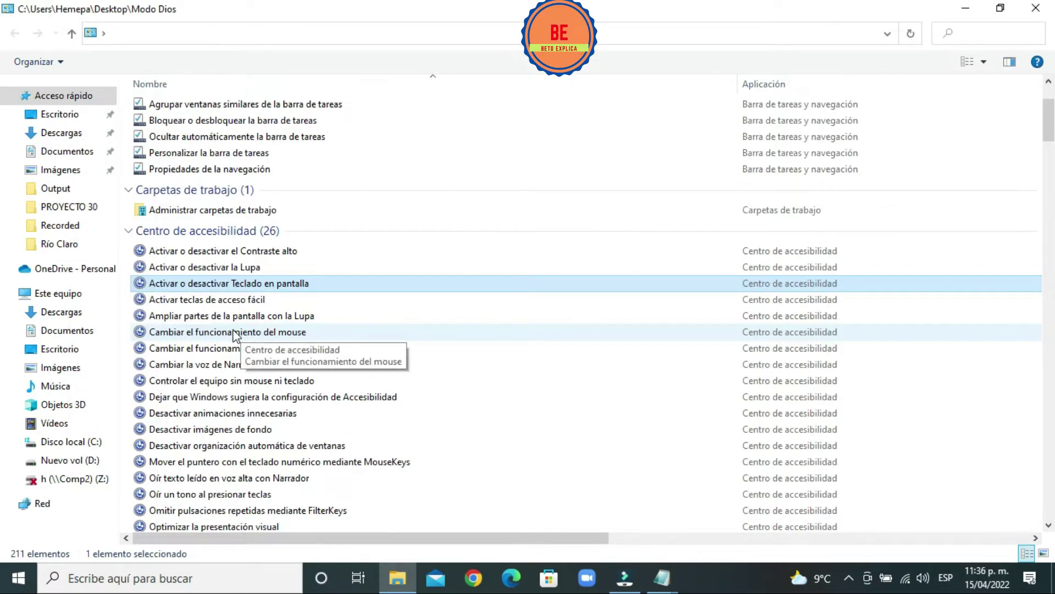
Browse the mouse and keyboard entries under Centro de accesibilidad and open "Usar lector de pantalla".
left_click(236, 332)
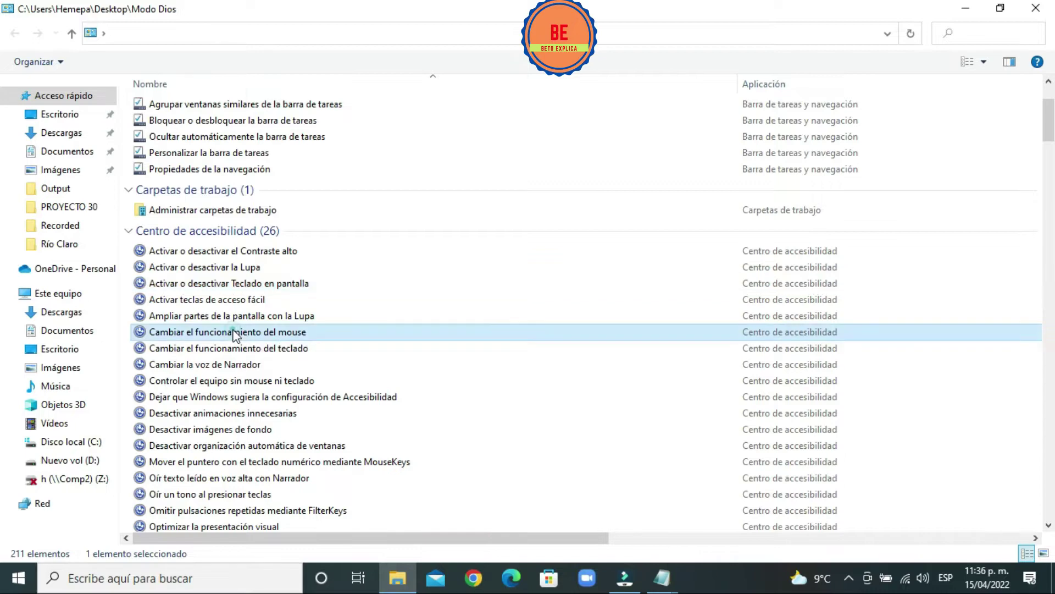
left_click(214, 380)
scroll(564, 415, "down", 2)
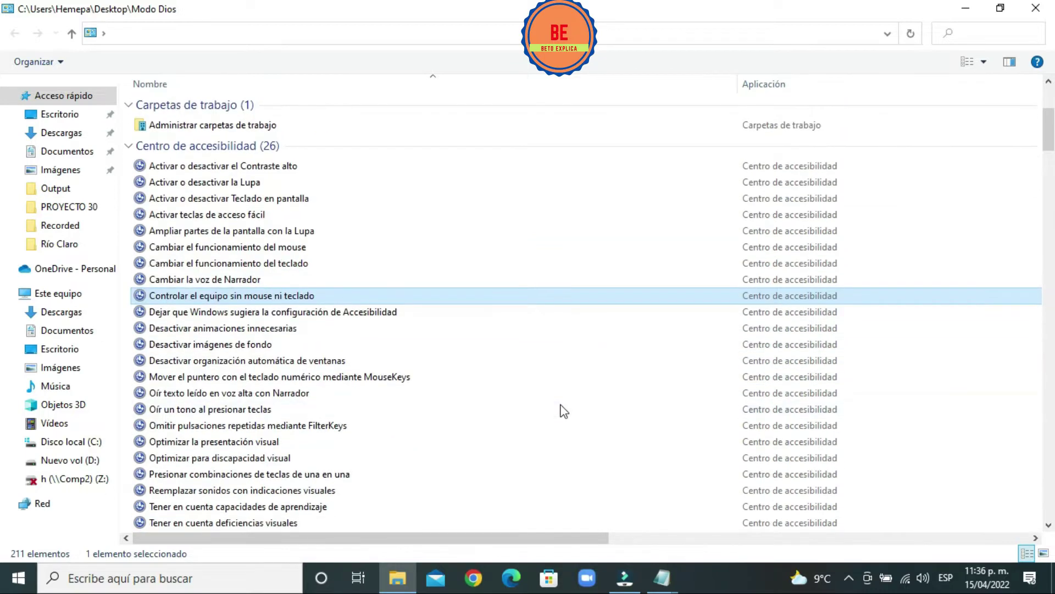
scroll(564, 415, "down", 2)
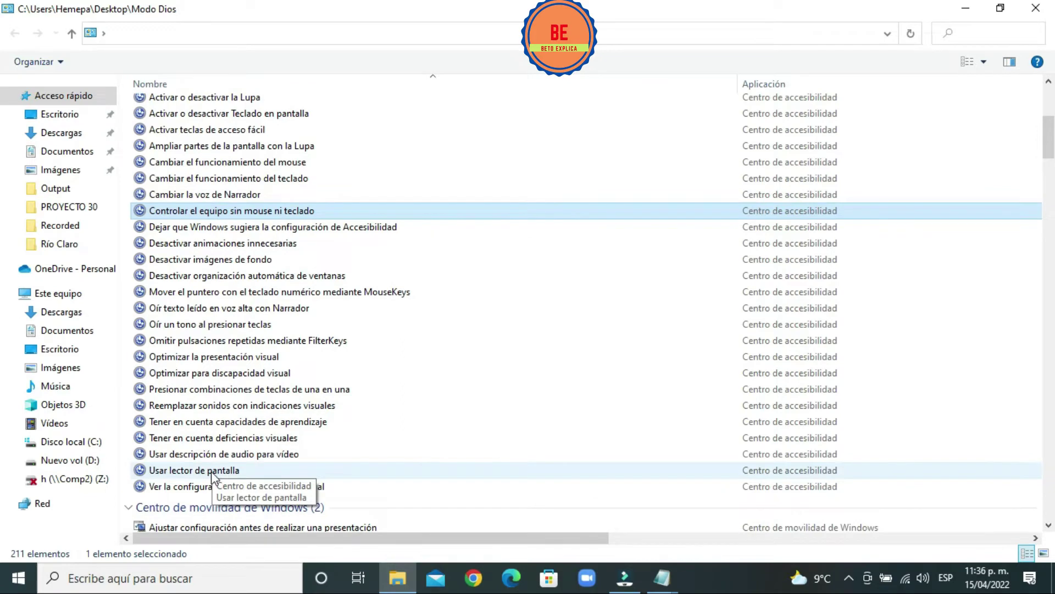
double_click(211, 470)
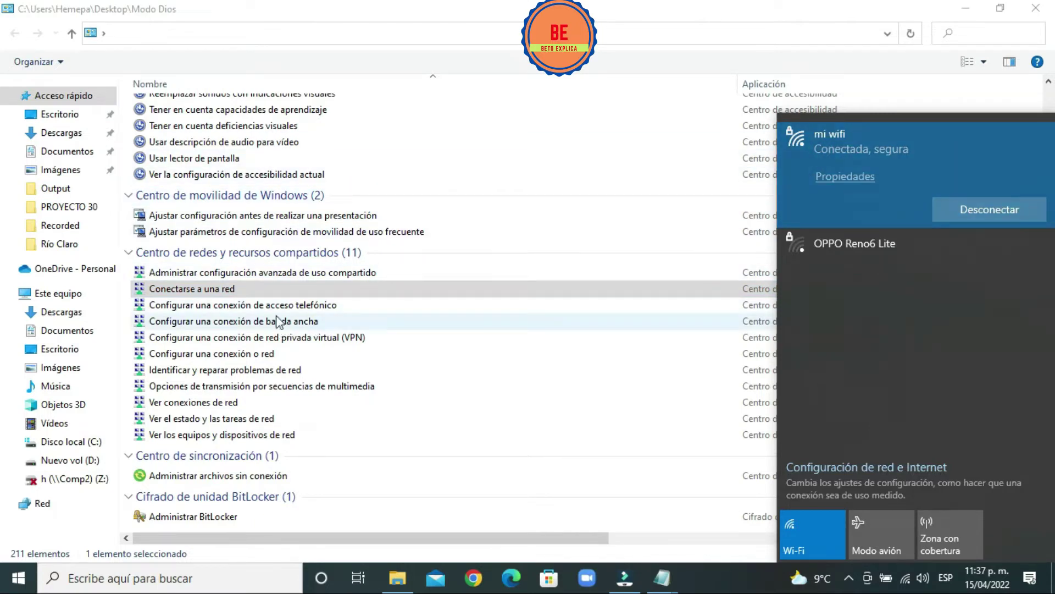
View the "Configurar una conexión o red" wizard and the "Ver conexiones de red" window, closing each one.
double_click(226, 355)
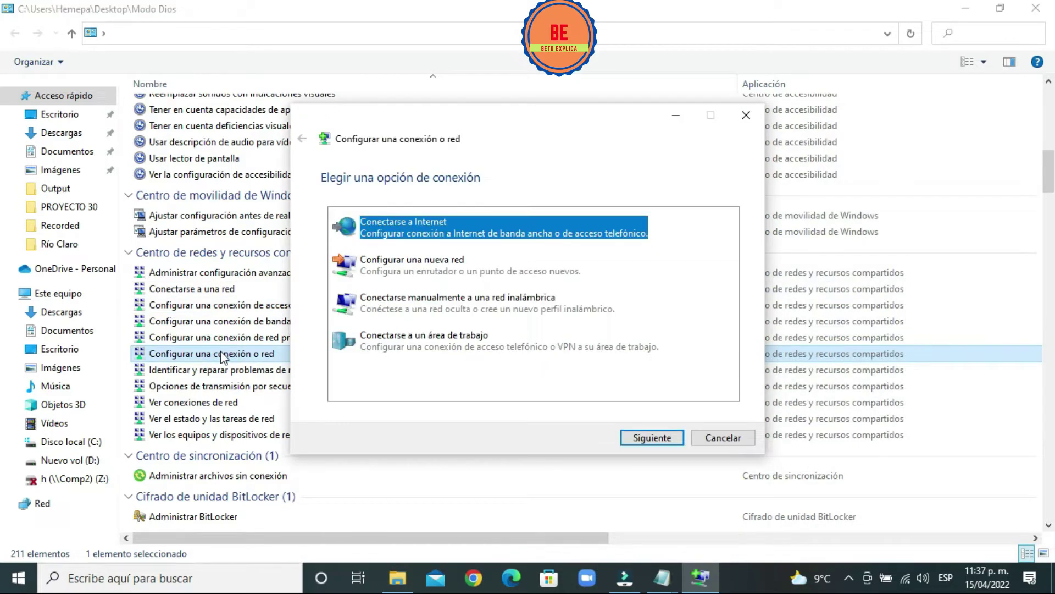
left_click(743, 116)
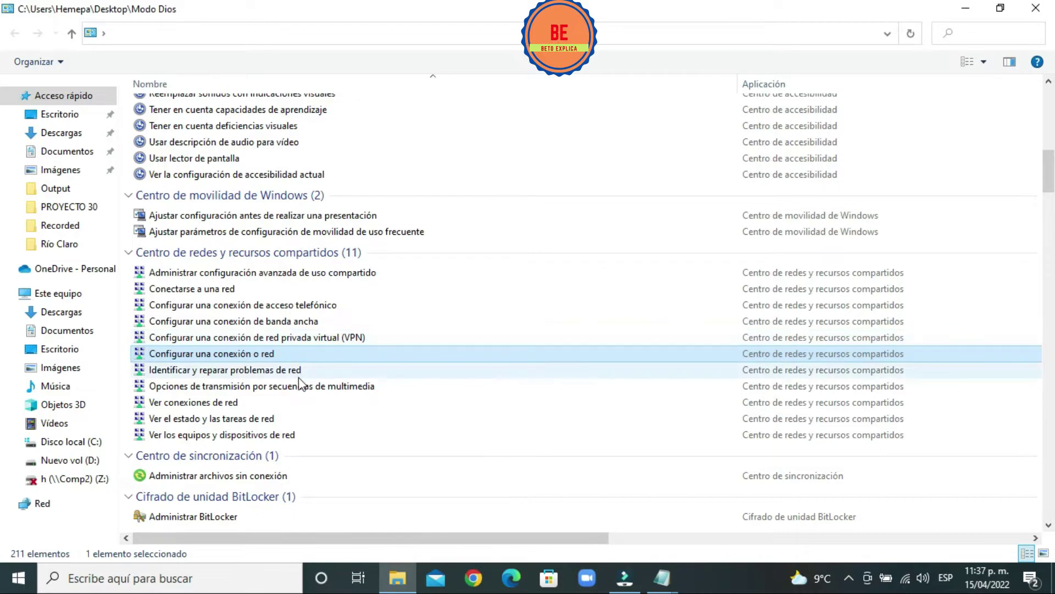
double_click(233, 404)
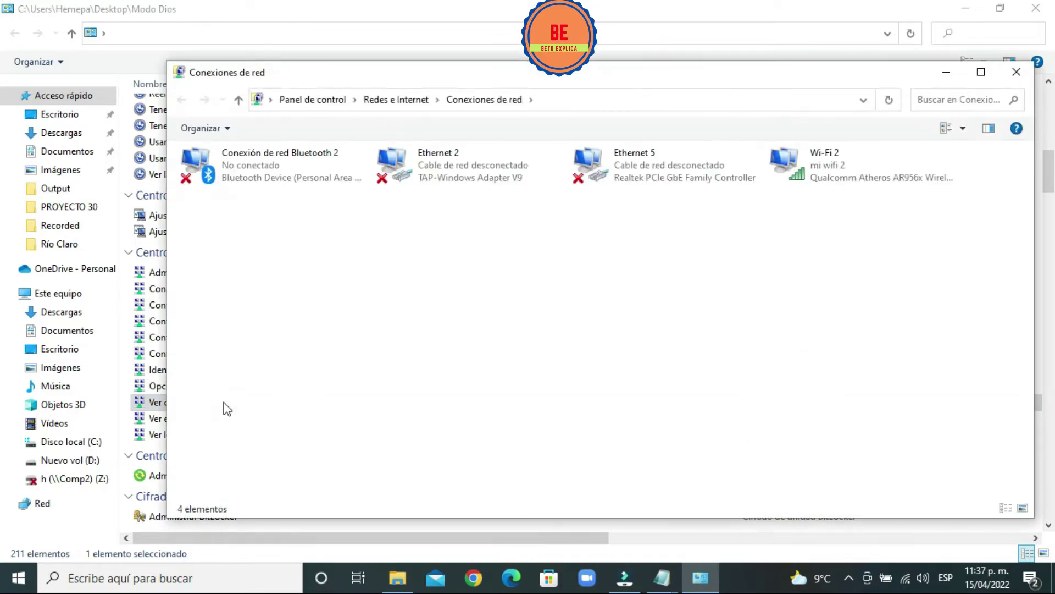
key("alt+F4")
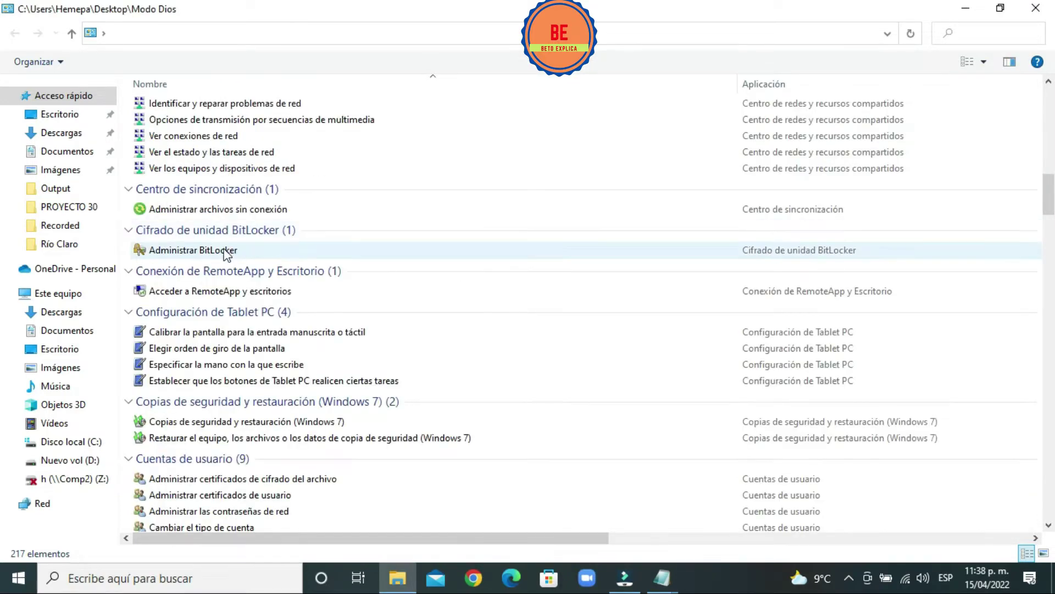
Open "Administrar BitLocker", and view the "Acceder a RemoteApp y escritorios" wizard without entering a connection address.
double_click(226, 251)
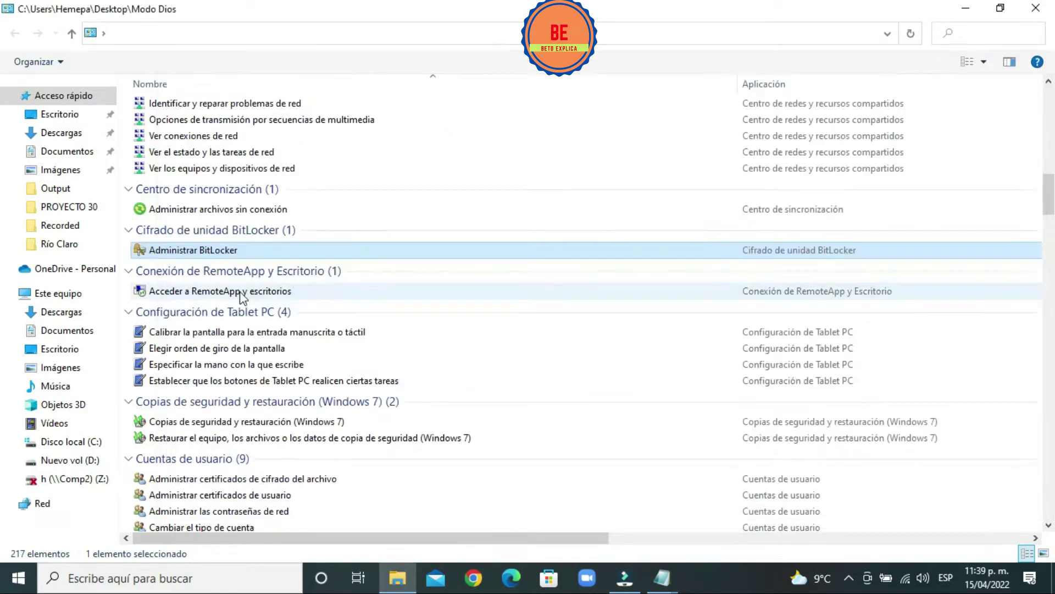
double_click(242, 291)
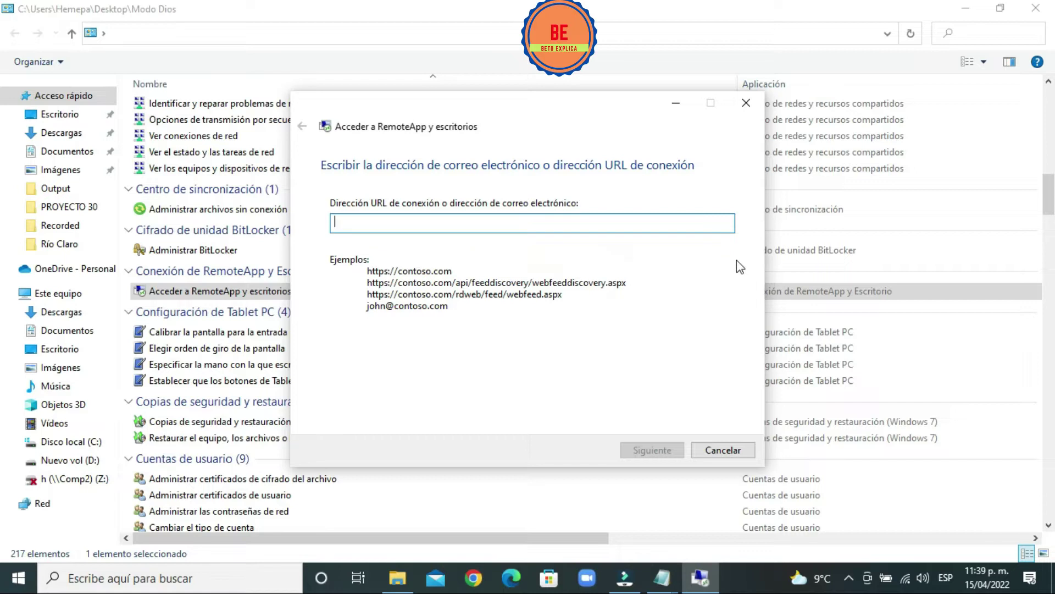
left_click(746, 104)
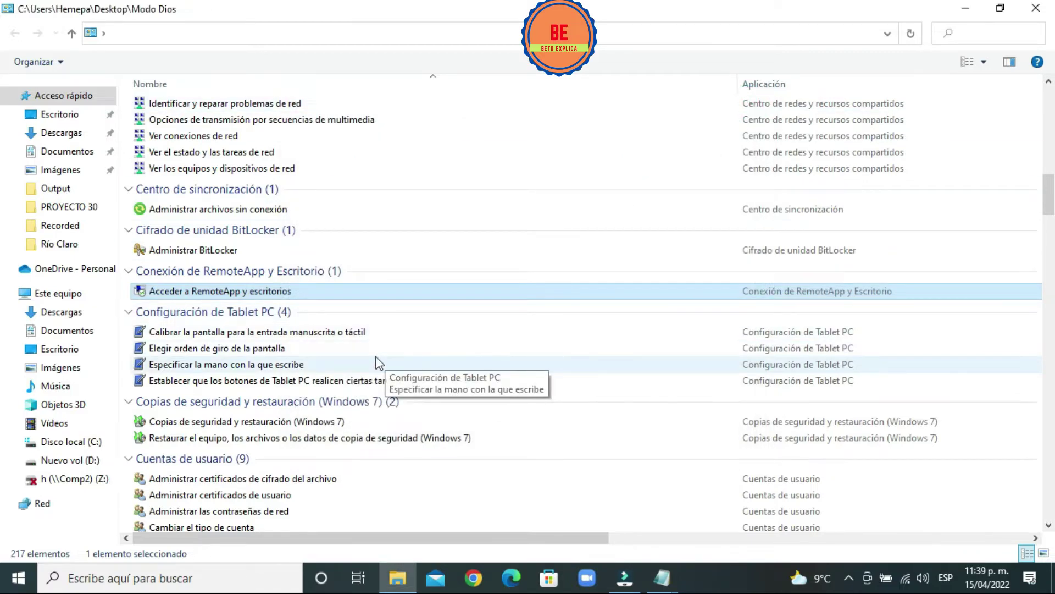
Open "Copias de seguridad y restauración (Windows 7)" from the folder's list of tools.
scroll(379, 363, "down", 2)
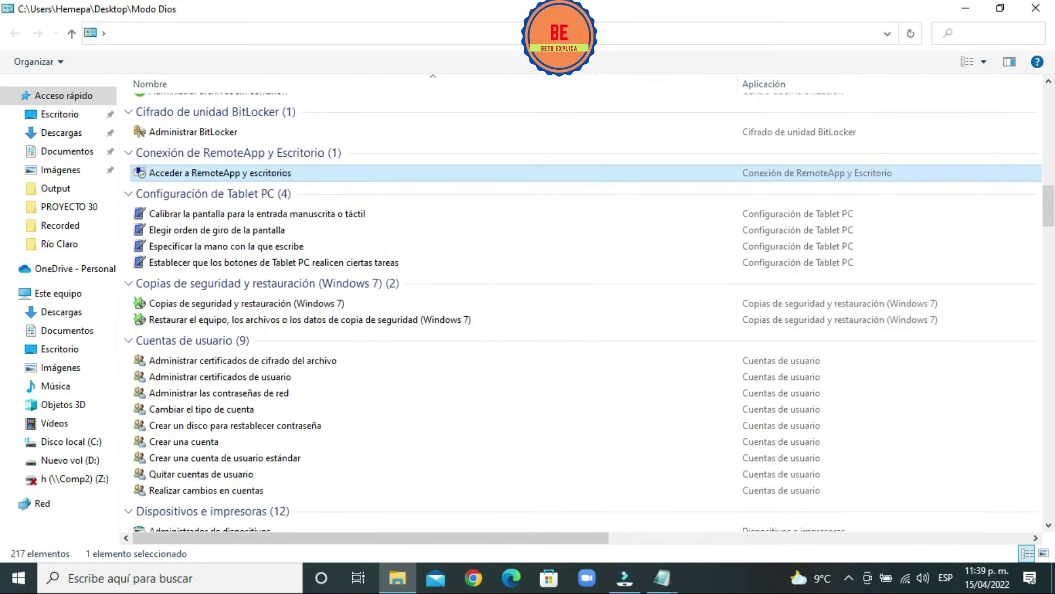
double_click(243, 301)
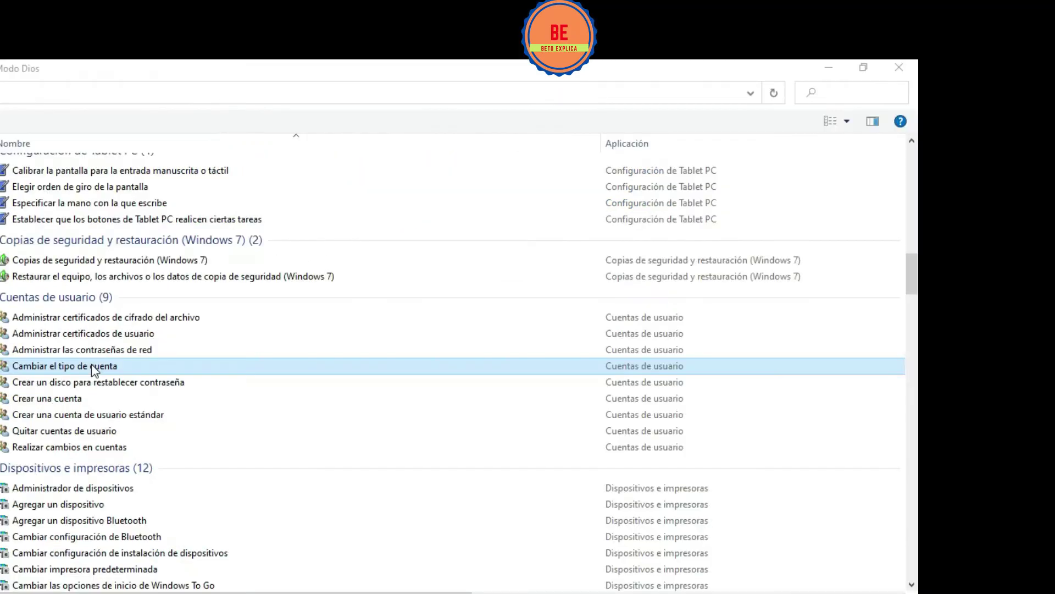
Open "Cambiar el tipo de cuenta" and review the account's rename, password creation and account type pages, ending with "Administrar otra cuenta".
double_click(122, 370)
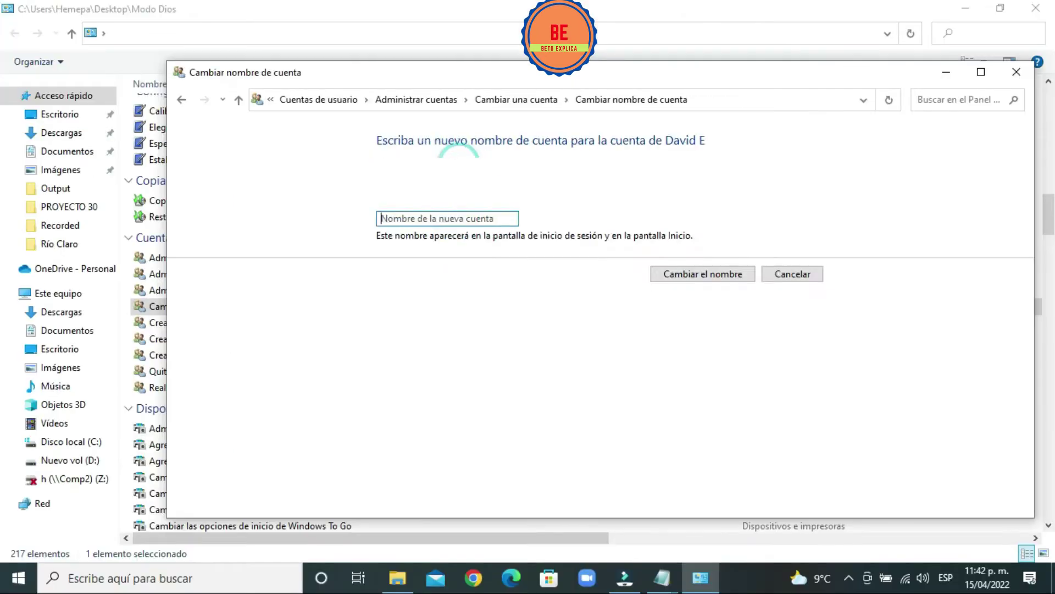
key("alt+Left")
left_click(408, 182)
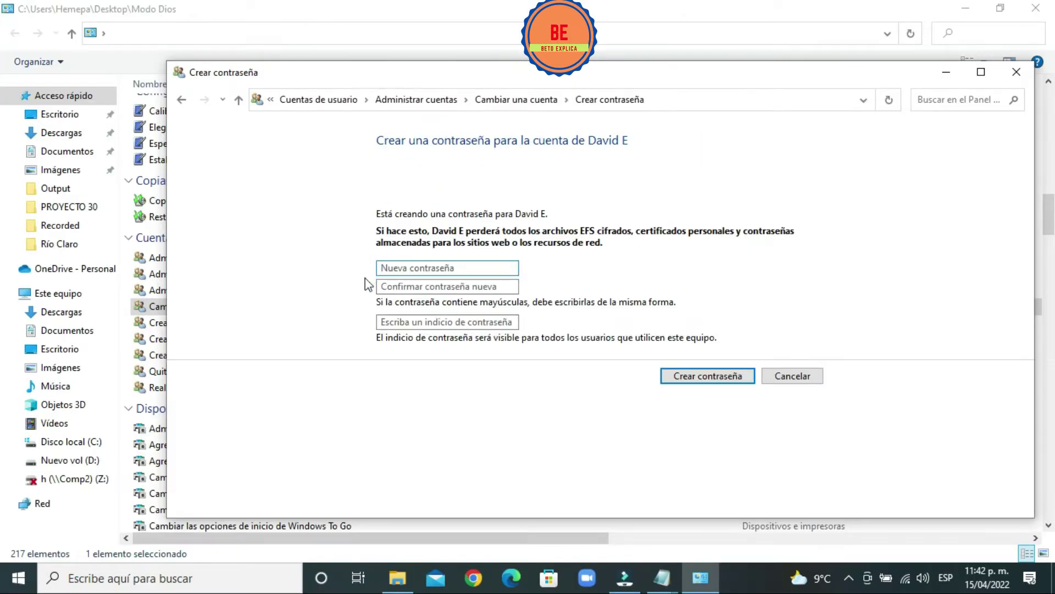
key("alt+Left")
left_click(397, 199)
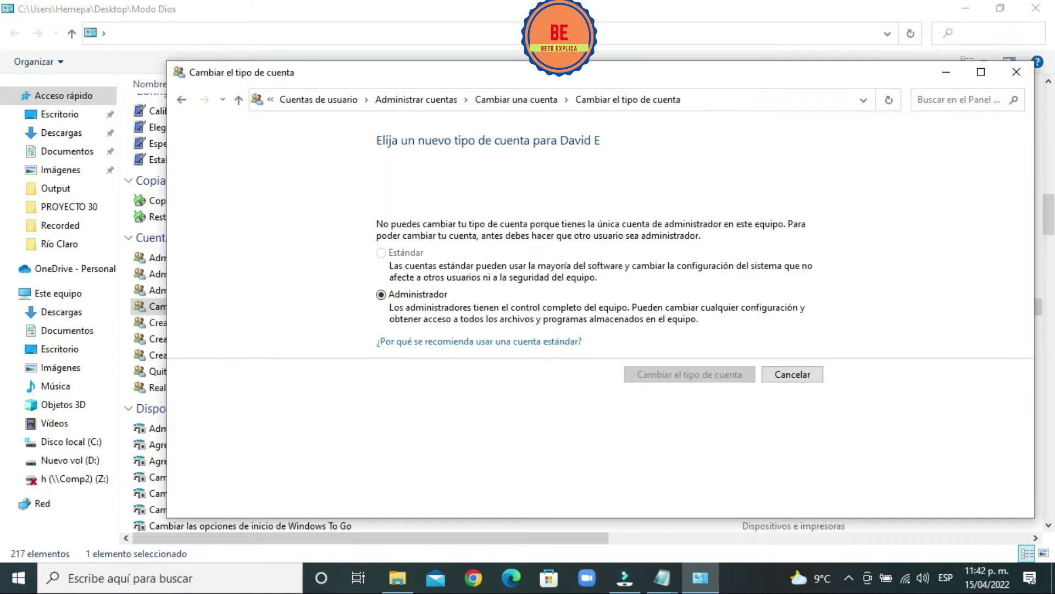
key("alt+Left")
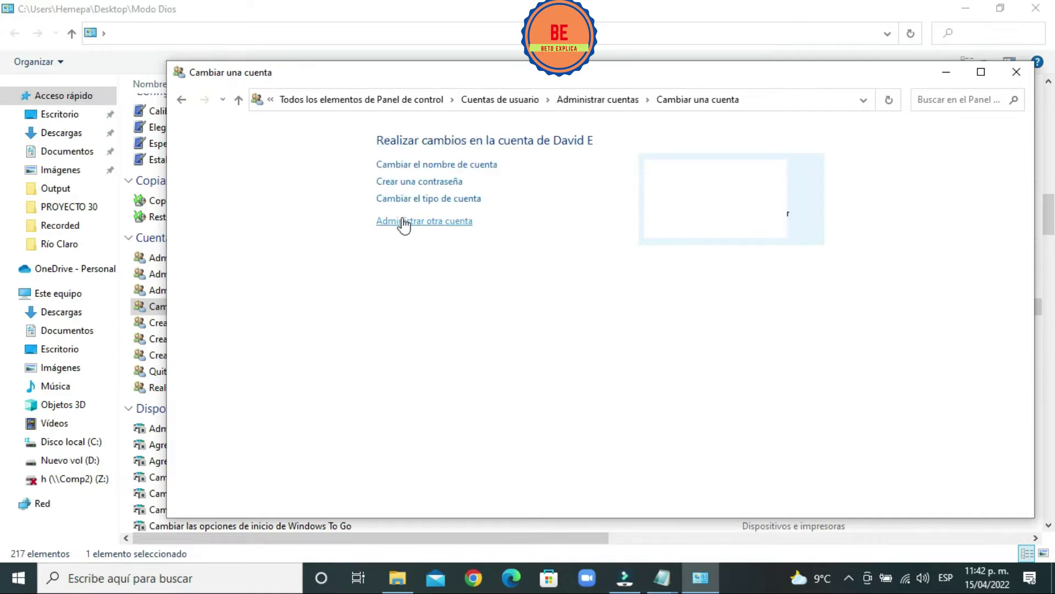
left_click(404, 222)
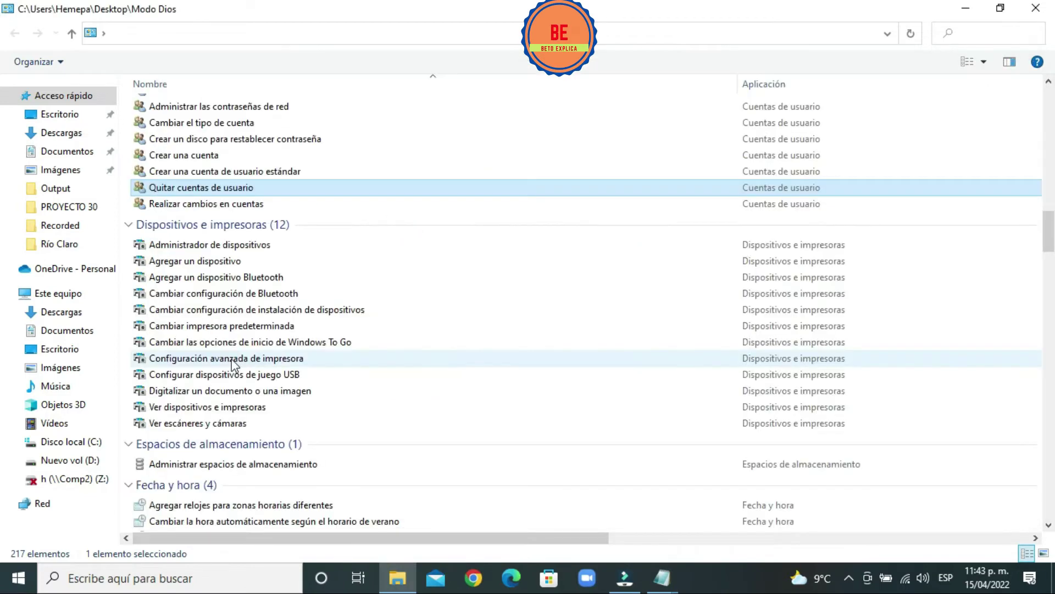
Select "Configuración avanzada de impresora", and open and dismiss "Configurar dispositivos de juego USB" under Dispositivos e impresoras.
left_click(231, 359)
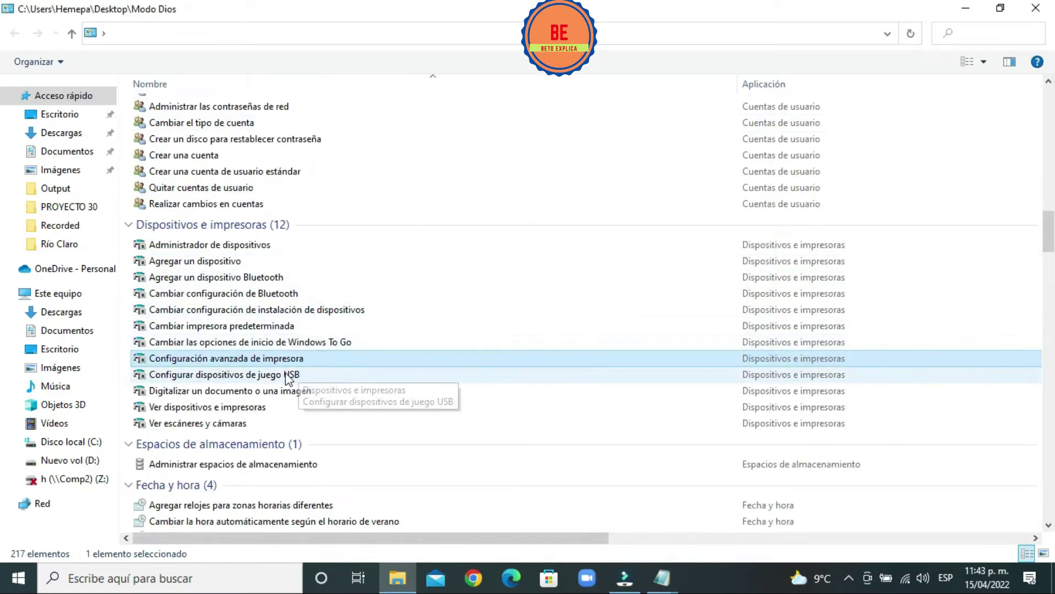
double_click(248, 376)
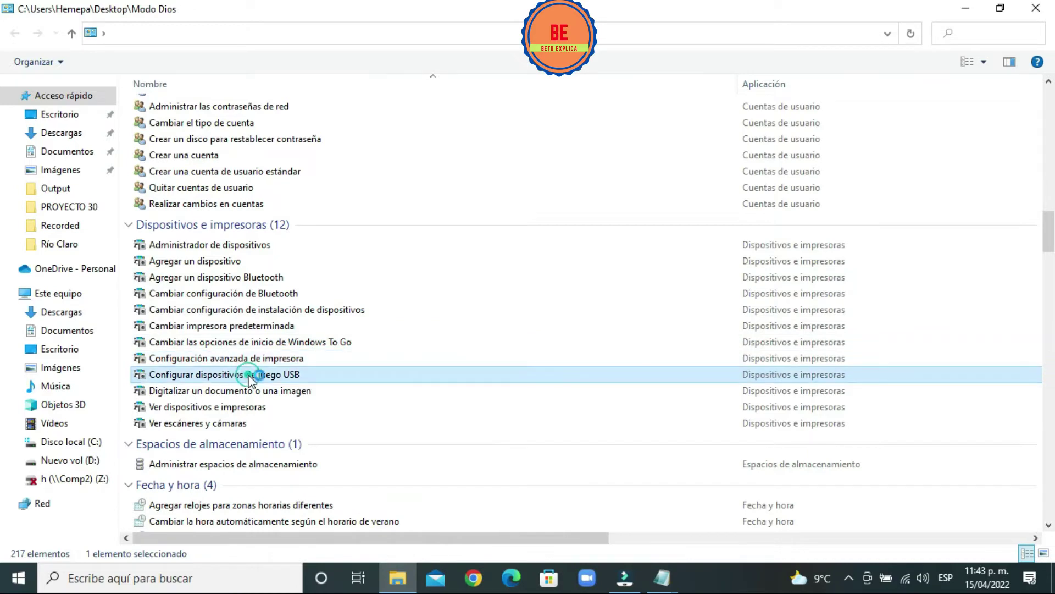
key("Escape")
Open and close "Ver dispositivos e impresoras", and bring up the "Ver escáneres y cámaras" dialog.
left_click(227, 407)
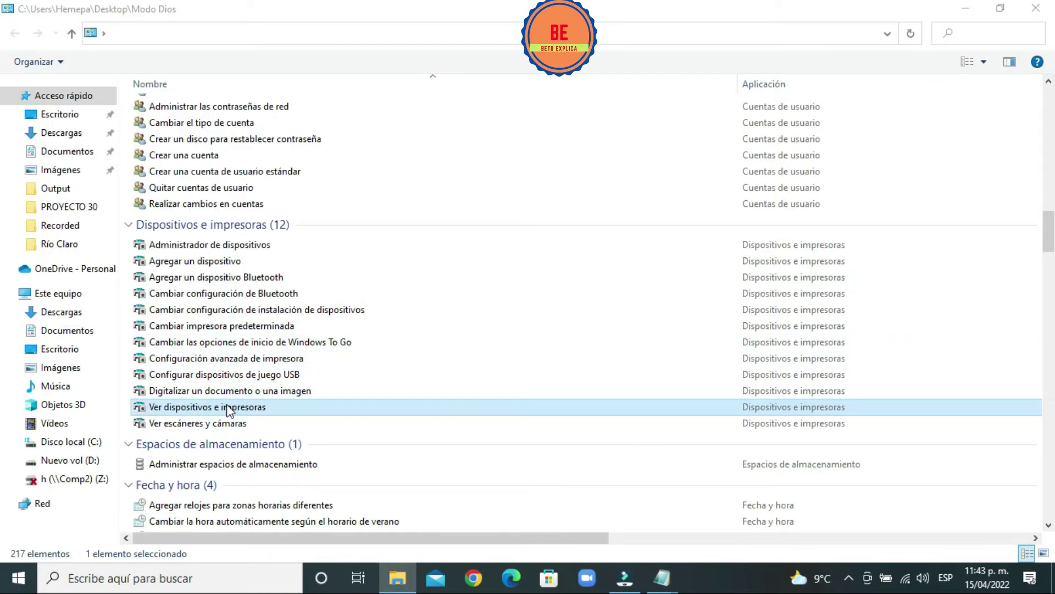
double_click(227, 408)
key("alt+F4")
double_click(207, 425)
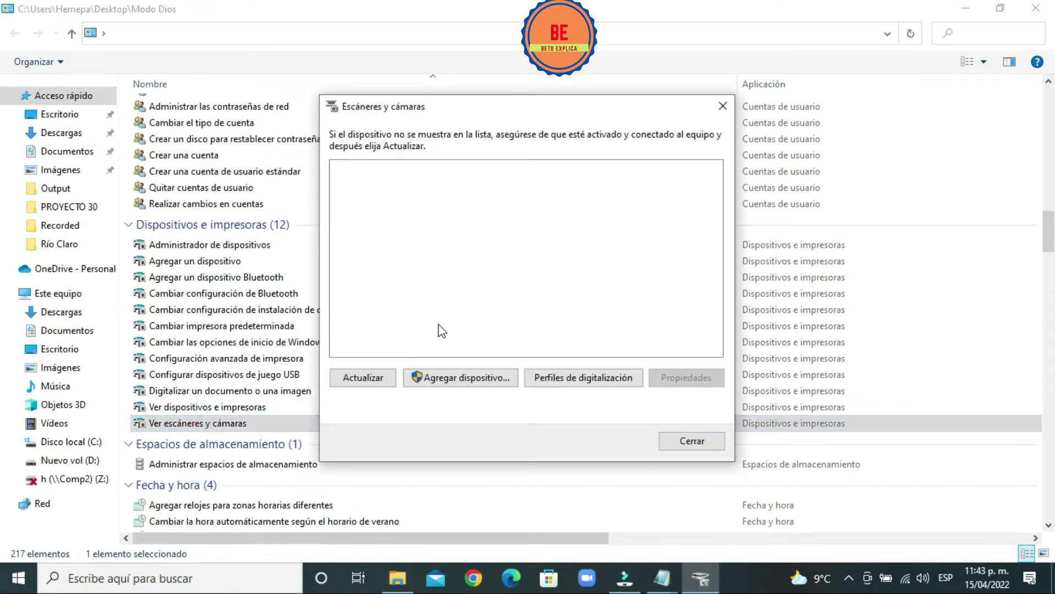
Dismiss the scanners and cameras dialog, and open and close "Comprobar estado del firewall" under Firewall de Windows Defender.
key("Escape")
scroll(302, 202, "down", 7)
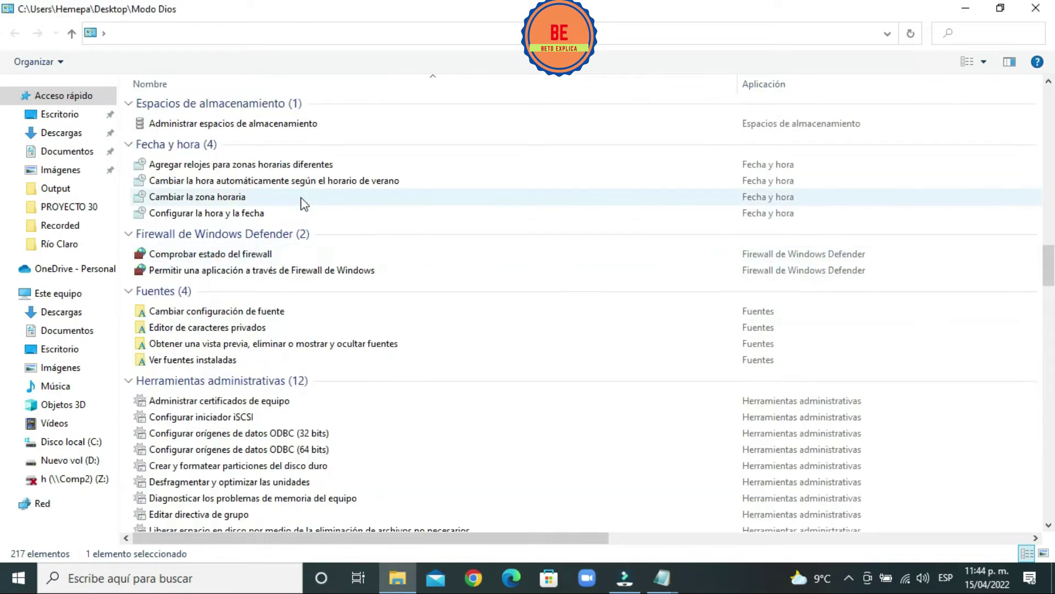
double_click(264, 255)
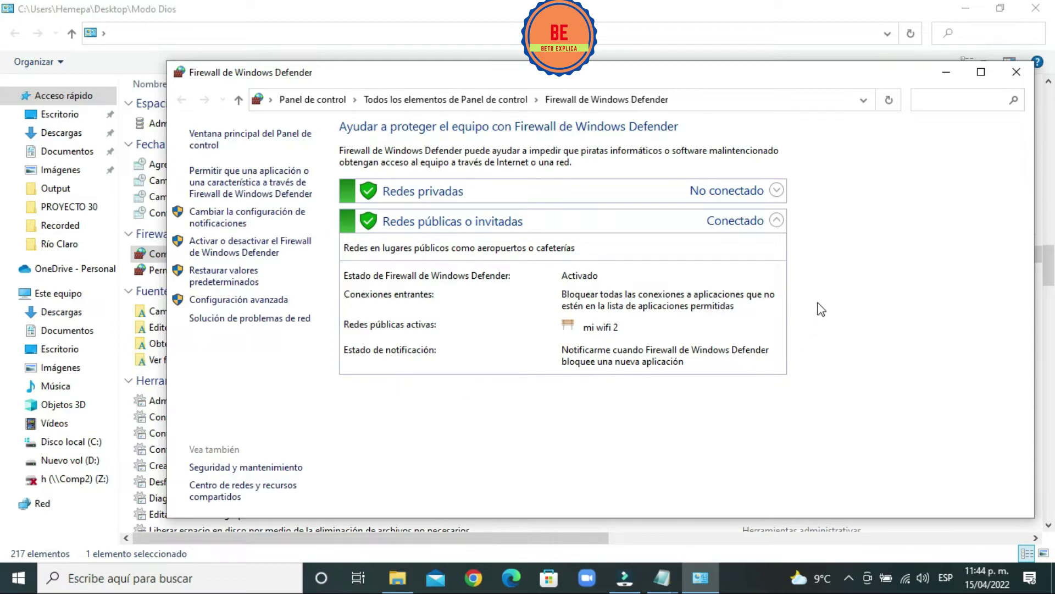
left_click(1018, 71)
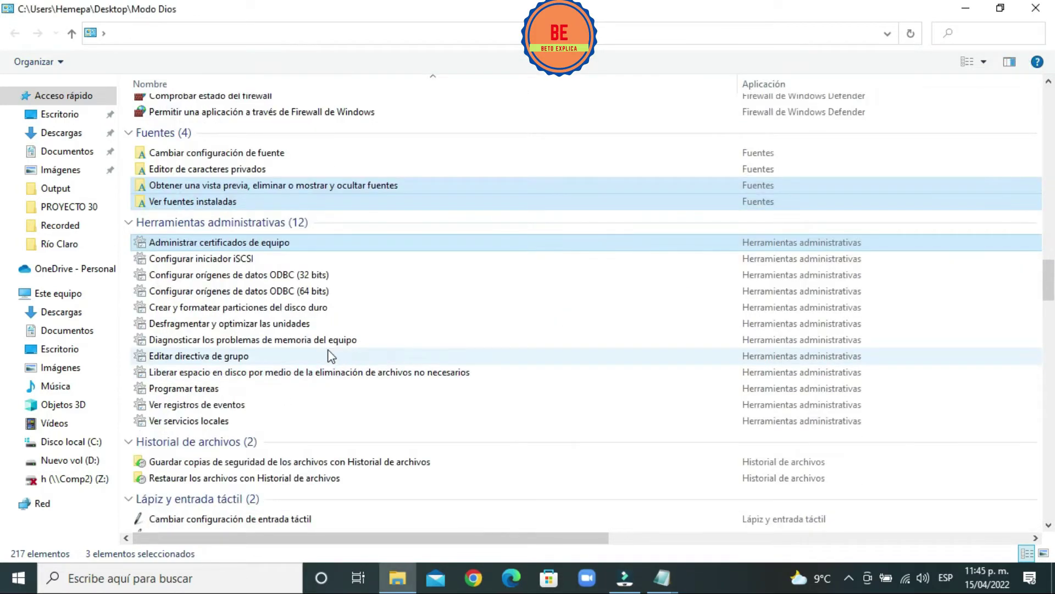
Open and close "Crear y formatear particiones del disco duro" and "Desfragmentar y optimizar las unidades" under Herramientas administrativas.
left_click(242, 308)
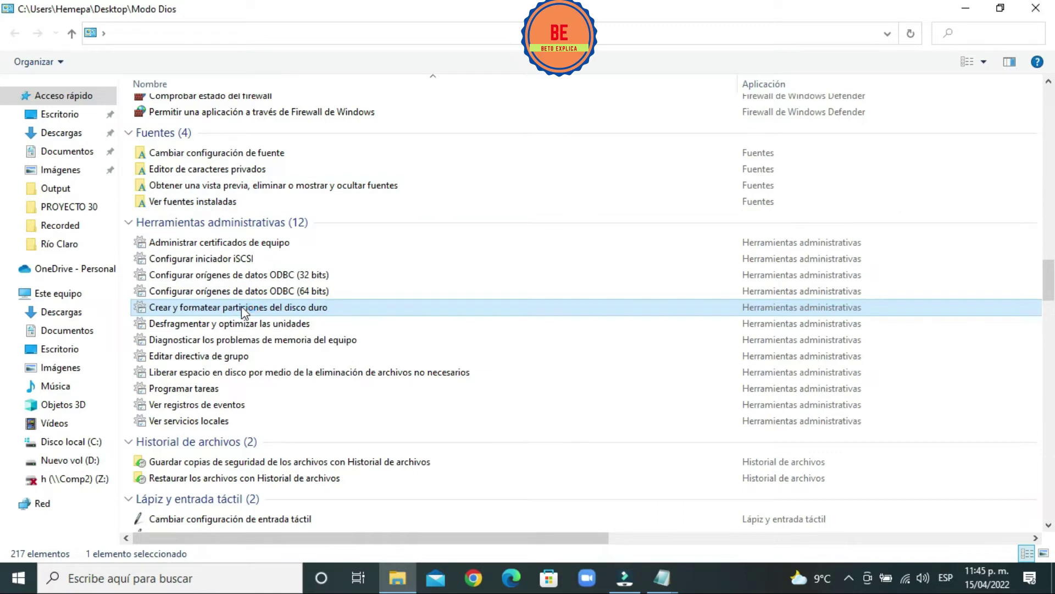
double_click(242, 307)
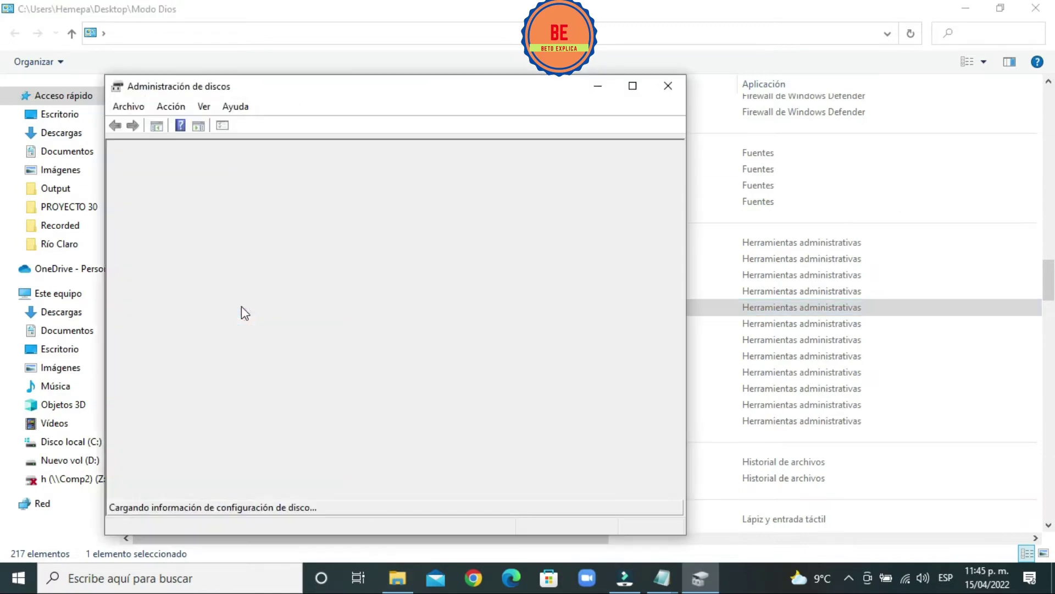
key("alt+F4")
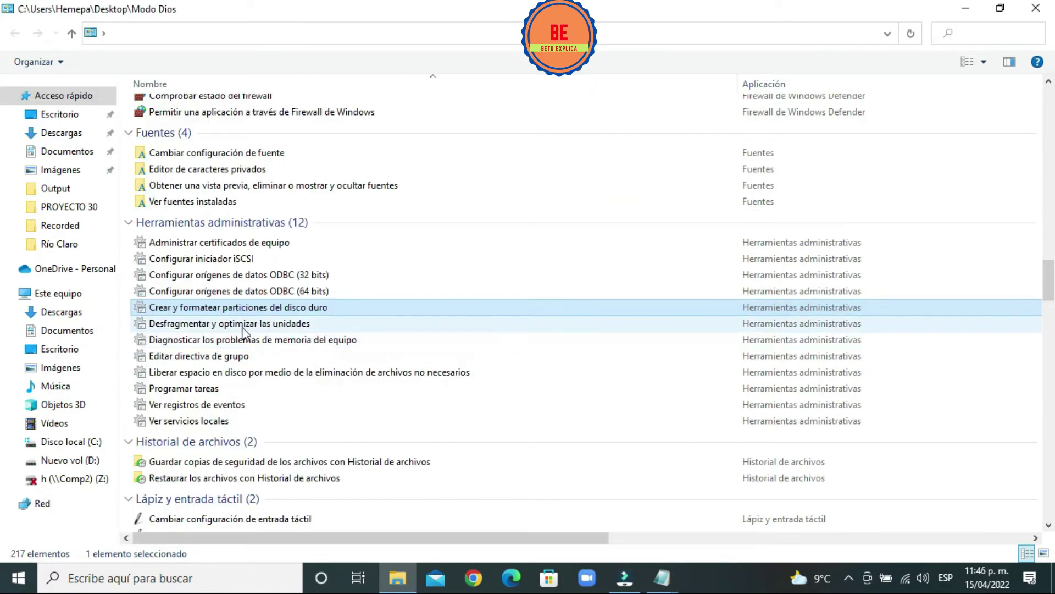
left_click(242, 324)
double_click(242, 324)
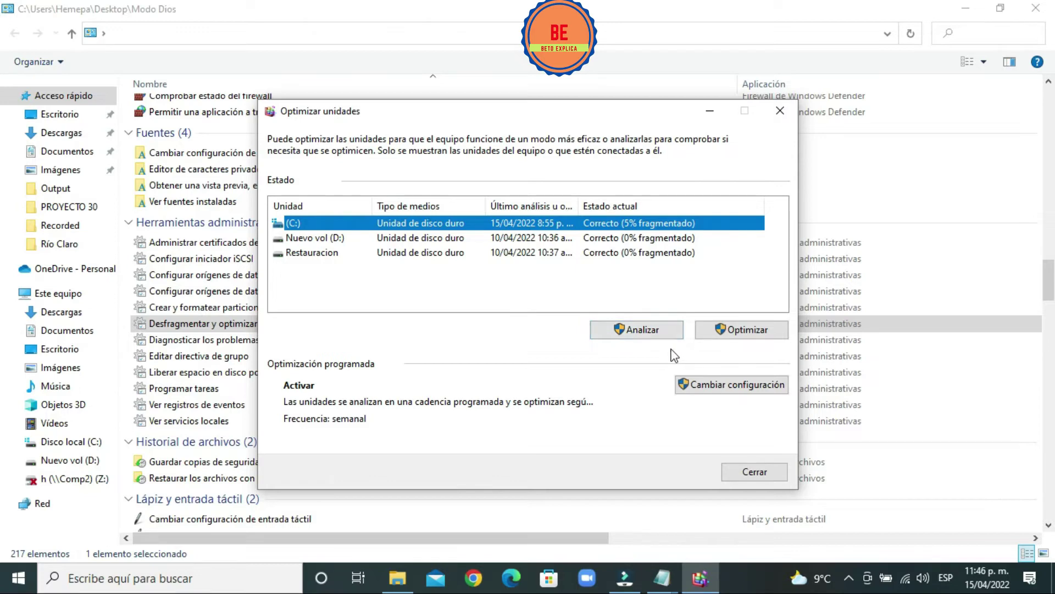
key("Escape")
Open and dismiss "Diagnosticar los problemas de memoria del equipo" and "Liberar espacio en disco por medio de la eliminación de archivos no necesarios".
left_click(256, 340)
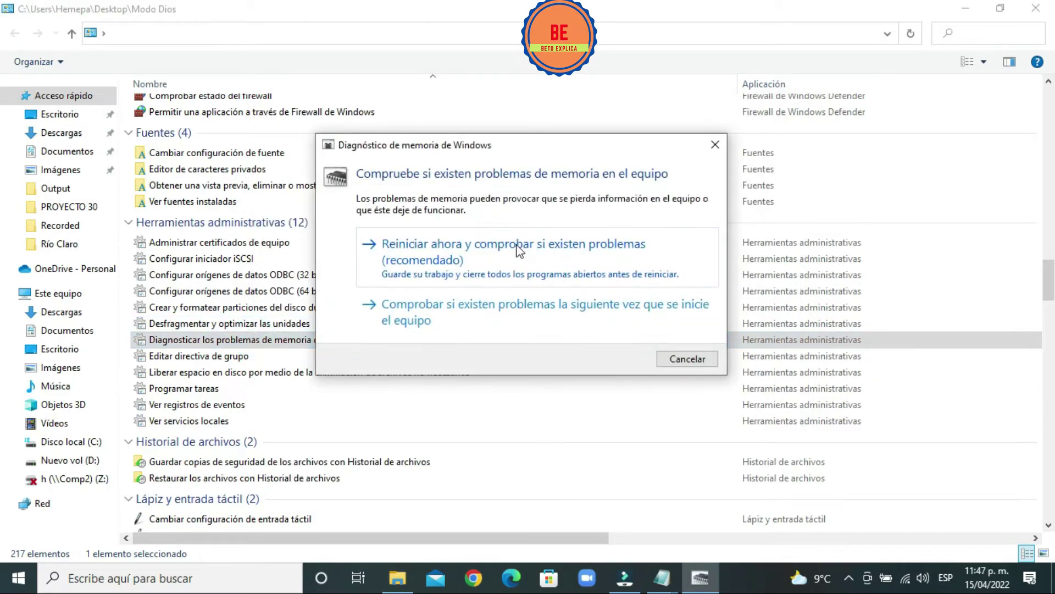
key("Escape")
double_click(257, 373)
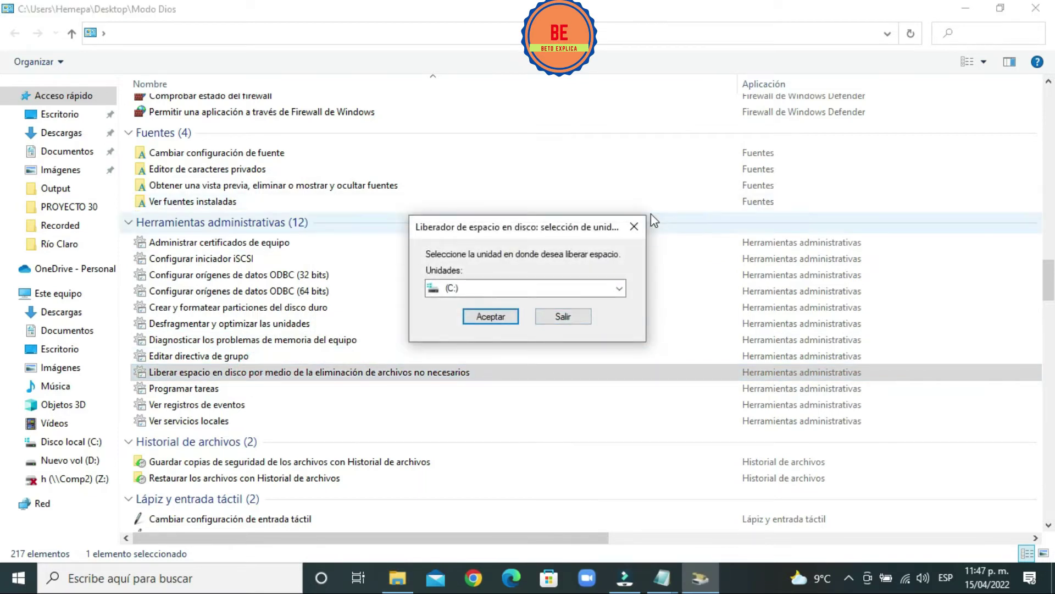
left_click(636, 223)
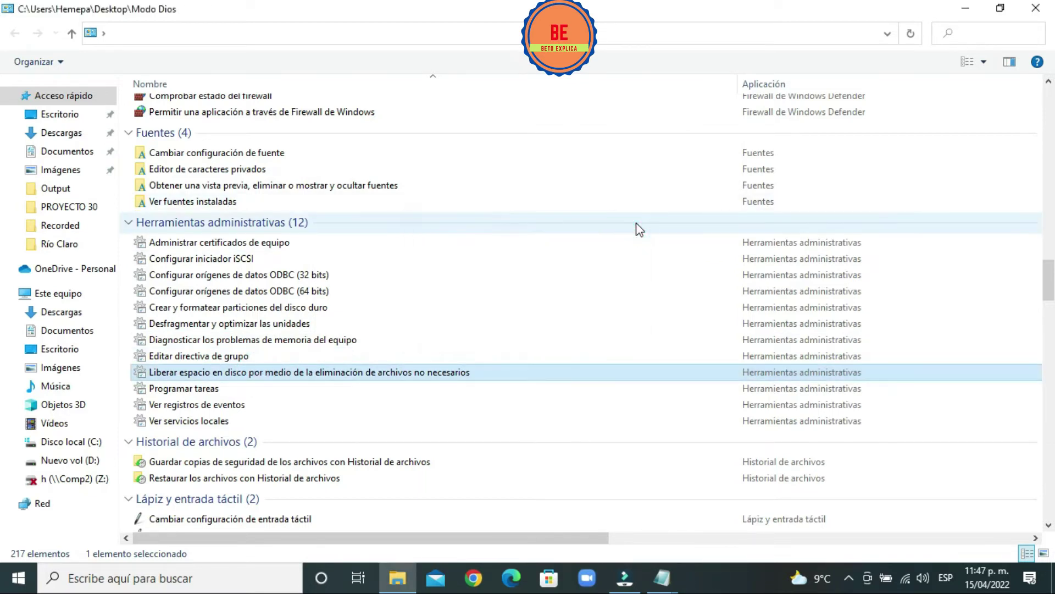
Open "Cambiar el aspecto del puntero del mouse", dismiss the Synaptics prompt, and view the Botones settings in the mouse properties.
scroll(639, 229, "down", 8)
double_click(495, 196)
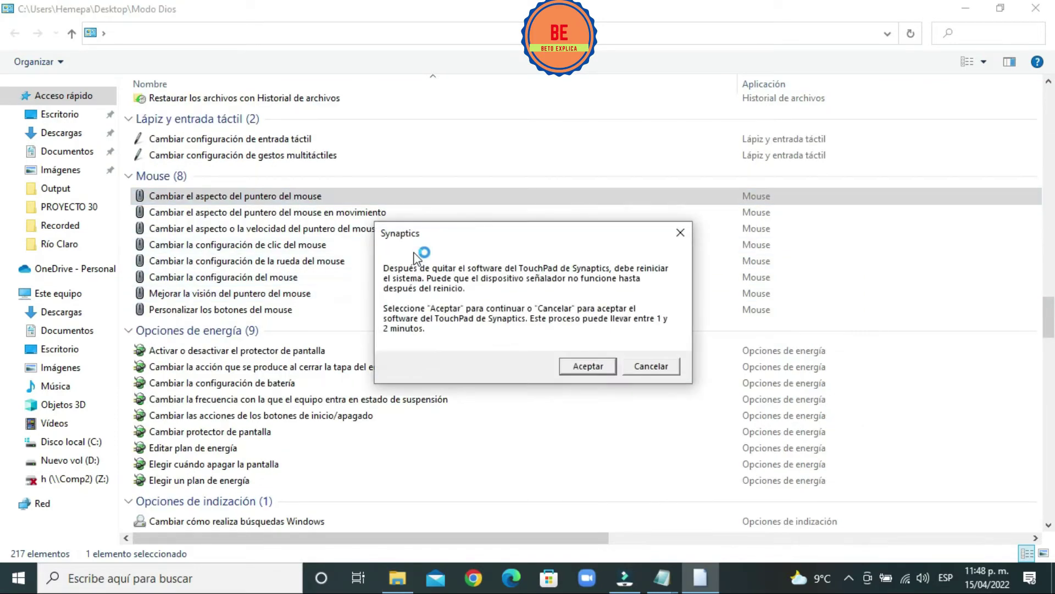
left_click(680, 233)
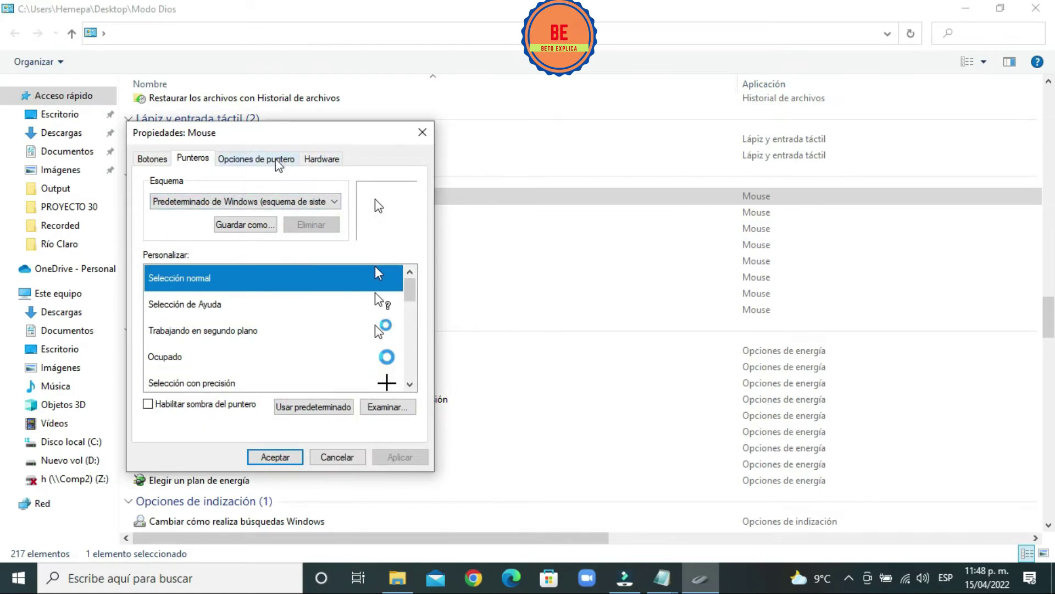
left_click(152, 160)
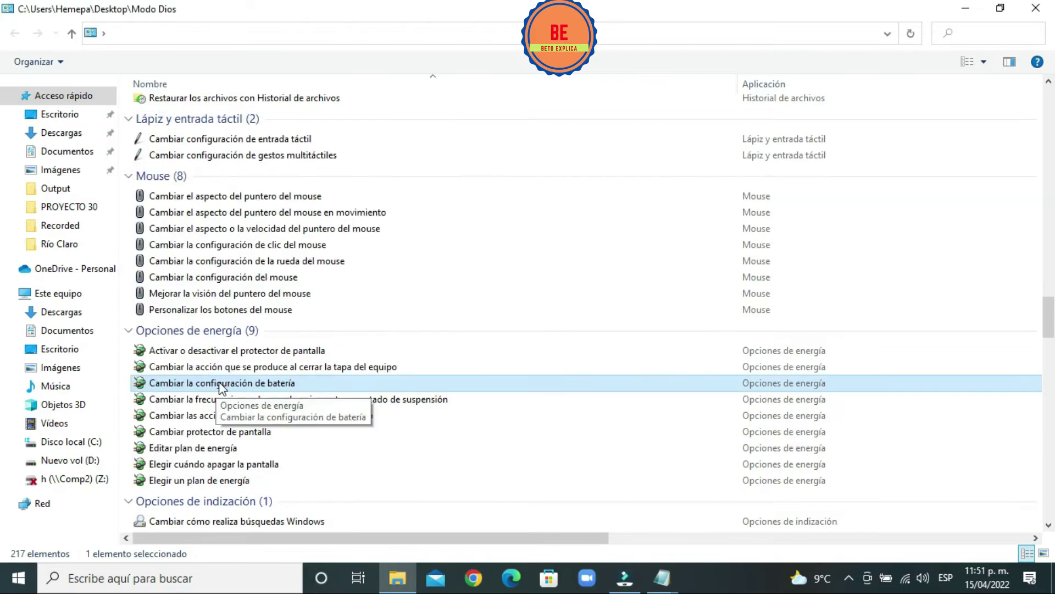
Open "Cambiar la configuración de batería" and go to the "Elegir el comportamiento del cierre de la tapa" page.
double_click(221, 384)
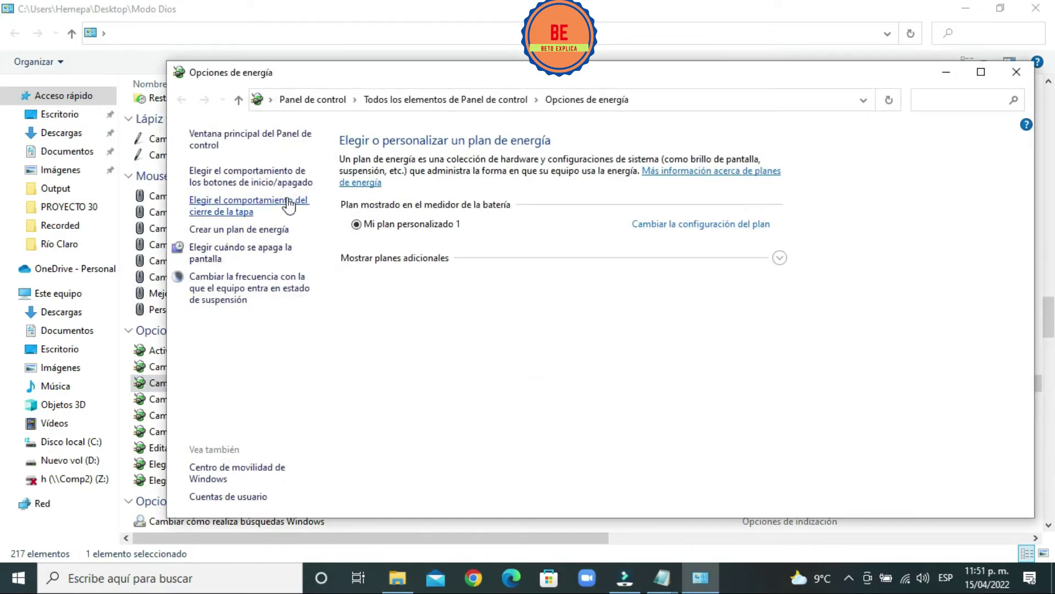
left_click(262, 205)
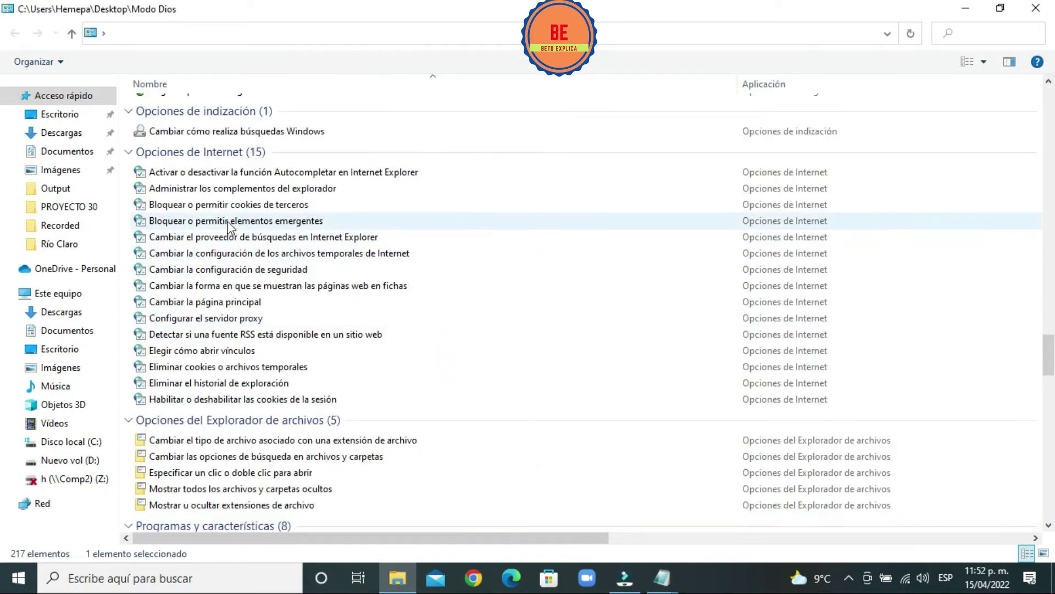
Select "Bloquear o permitir elementos emergentes", and open and close "Elegir cómo abrir vínculos" under Opciones de Internet.
left_click(230, 223)
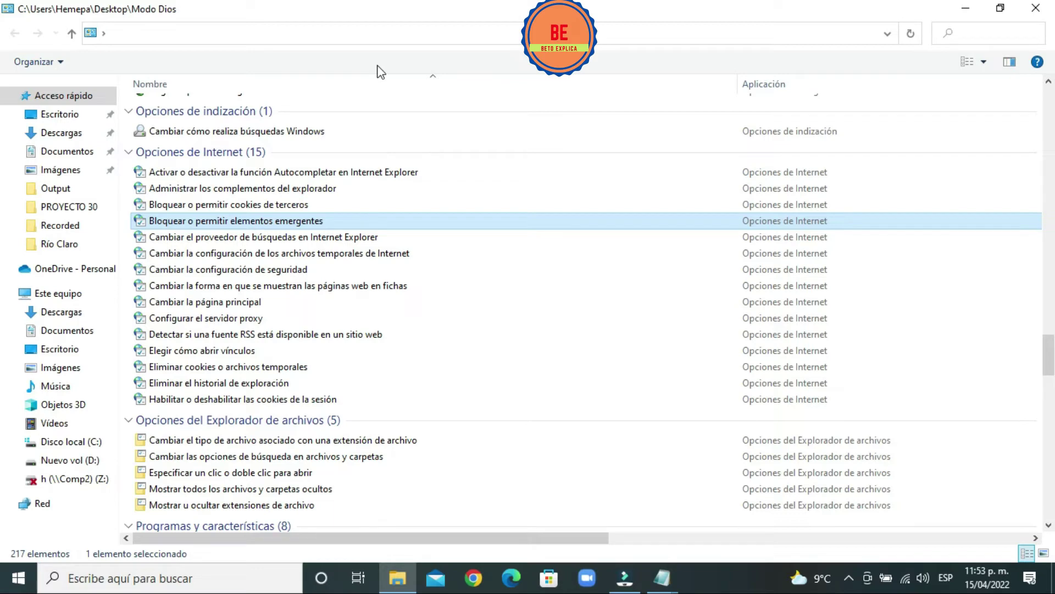
left_click(236, 366)
double_click(224, 351)
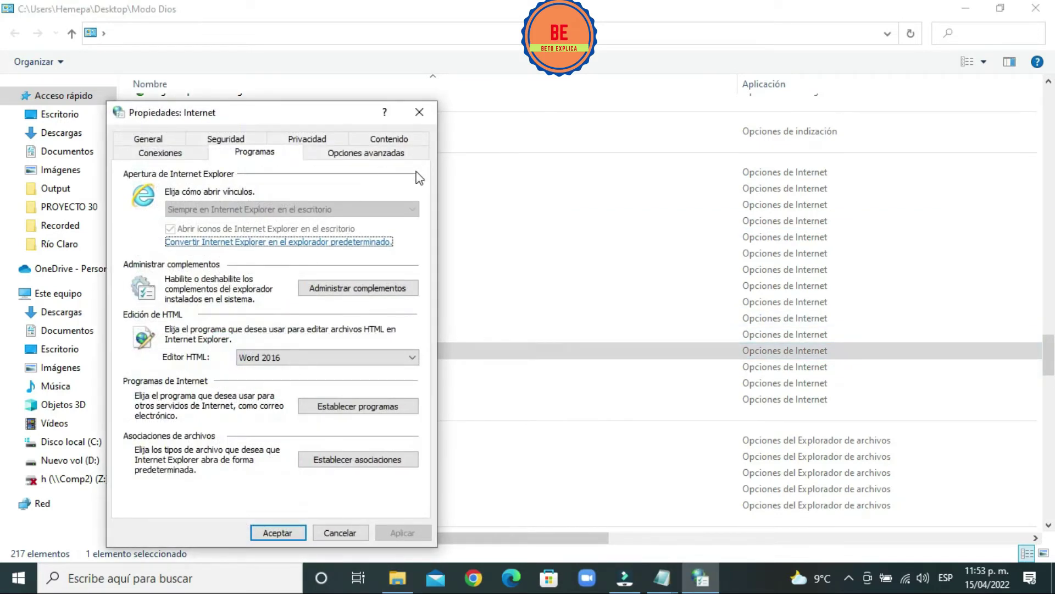
left_click(420, 116)
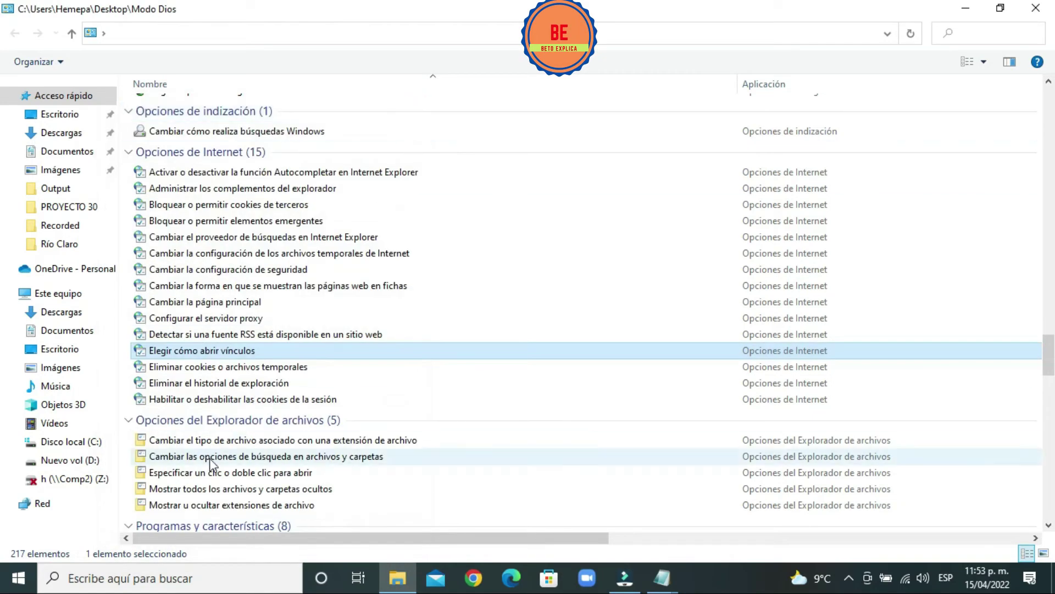
Open "Eliminar cookies o archivos temporales" and view the Opciones avanzadas settings of the Internet properties.
double_click(262, 369)
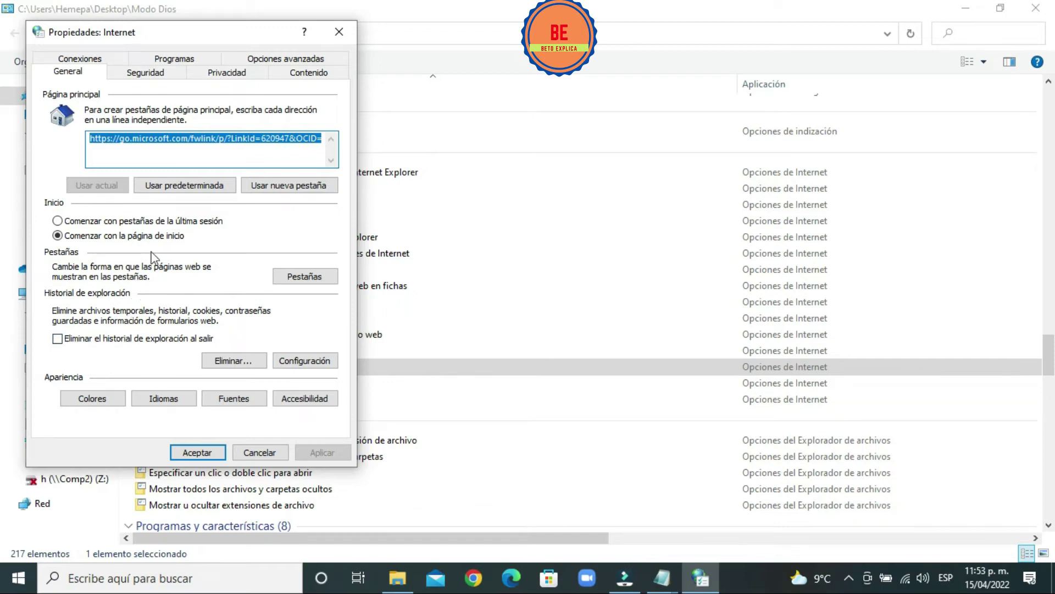
left_click(266, 59)
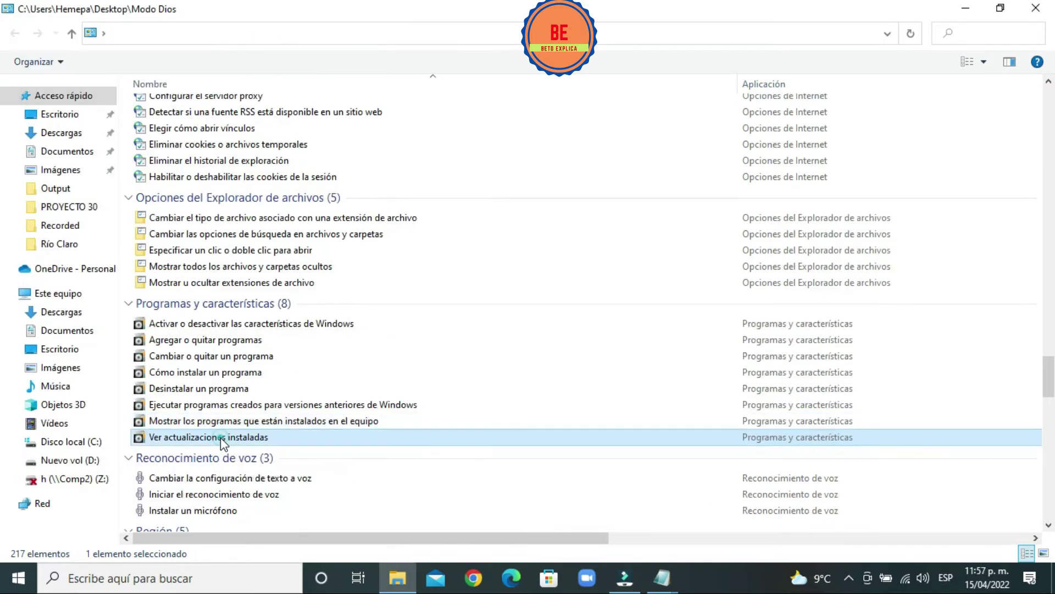
Open and close "Ver actualizaciones instaladas", and open "Mostrar los programas que están instalados en el equipo" and follow its installed updates link.
double_click(223, 438)
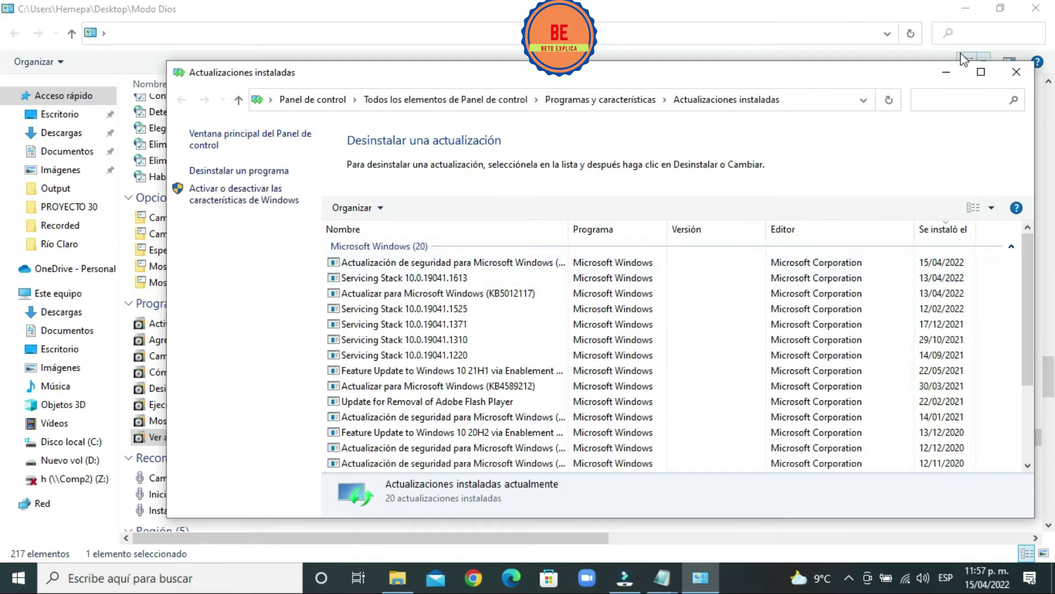
left_click(1018, 71)
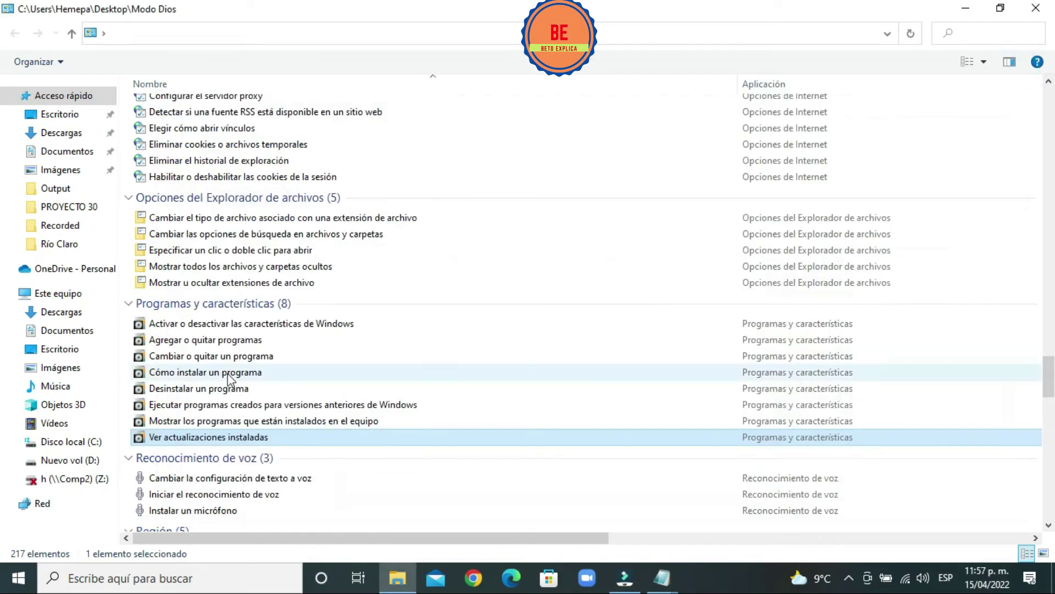
double_click(198, 421)
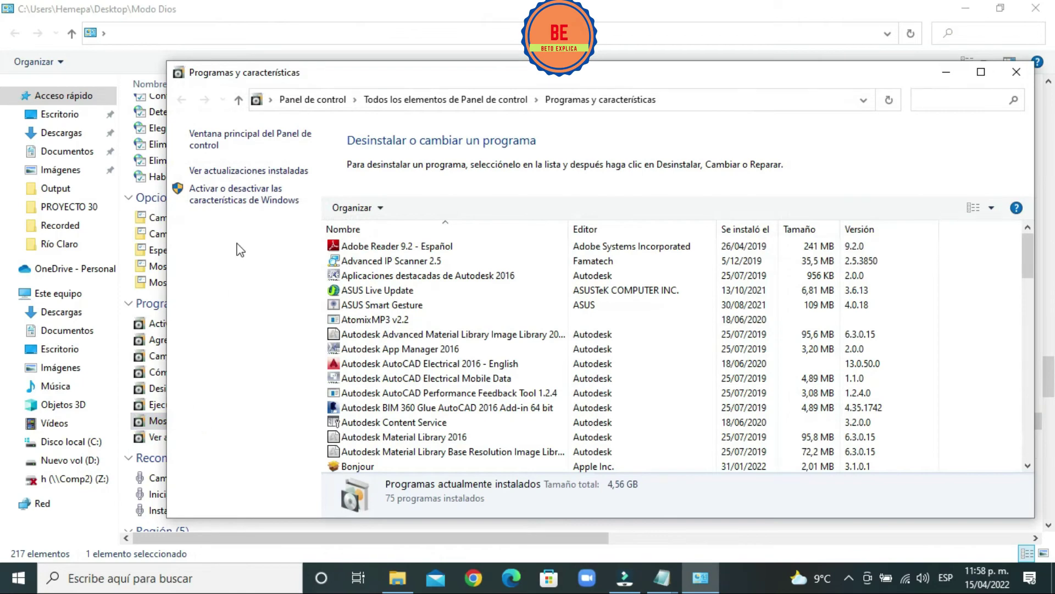
left_click(242, 172)
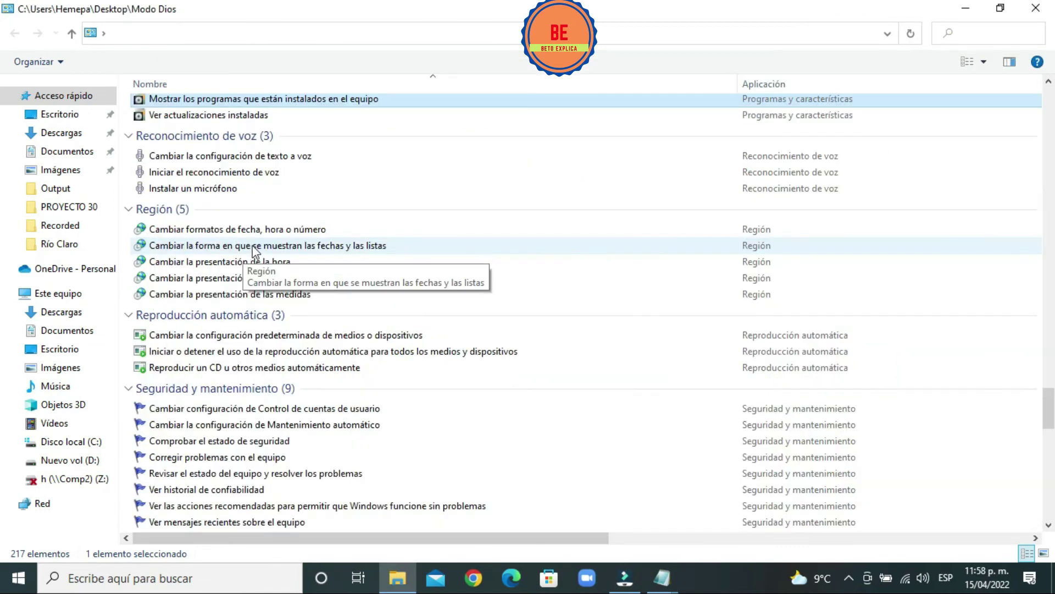
Open "Cambiar la forma en que se muestran las fechas y las listas" under Región and "Administrador de tareas" under Sistema.
double_click(254, 249)
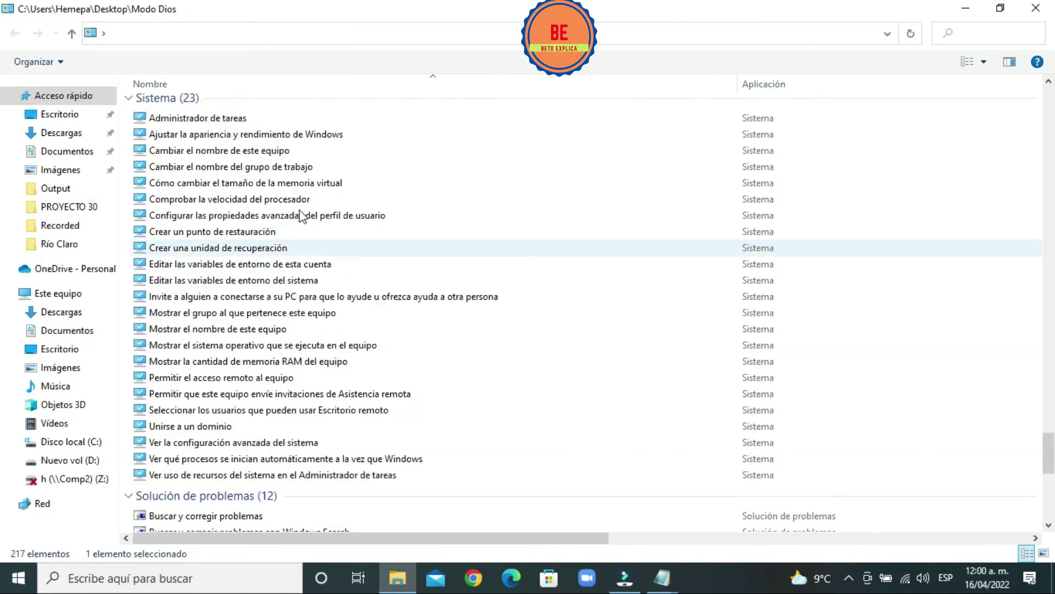
double_click(220, 118)
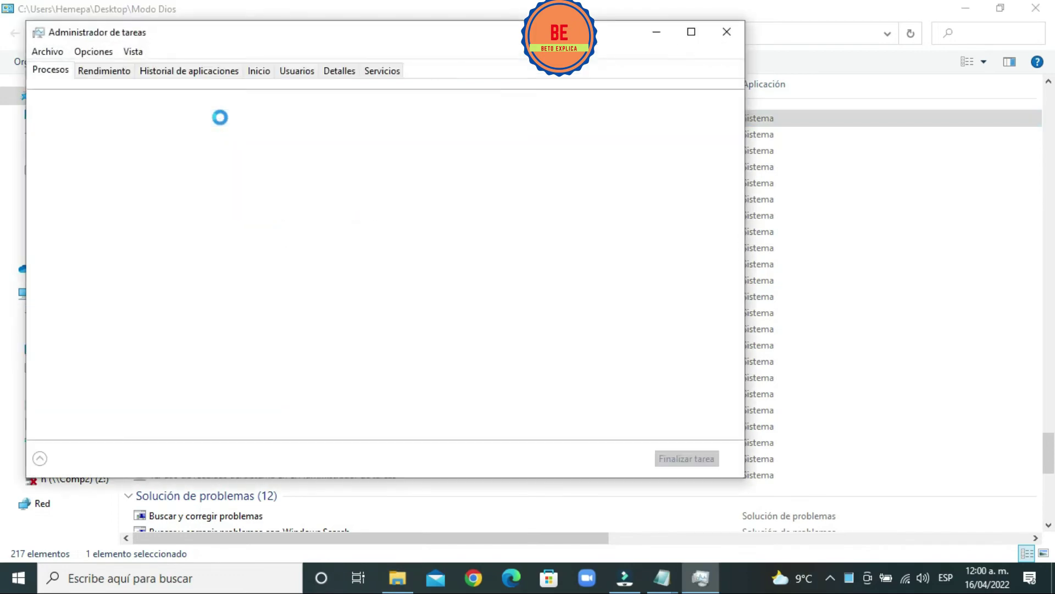
Open "Crear una unidad de recuperación" and continue past its first page, and open "Mostrar el nombre de este equipo" under Sistema.
double_click(207, 231)
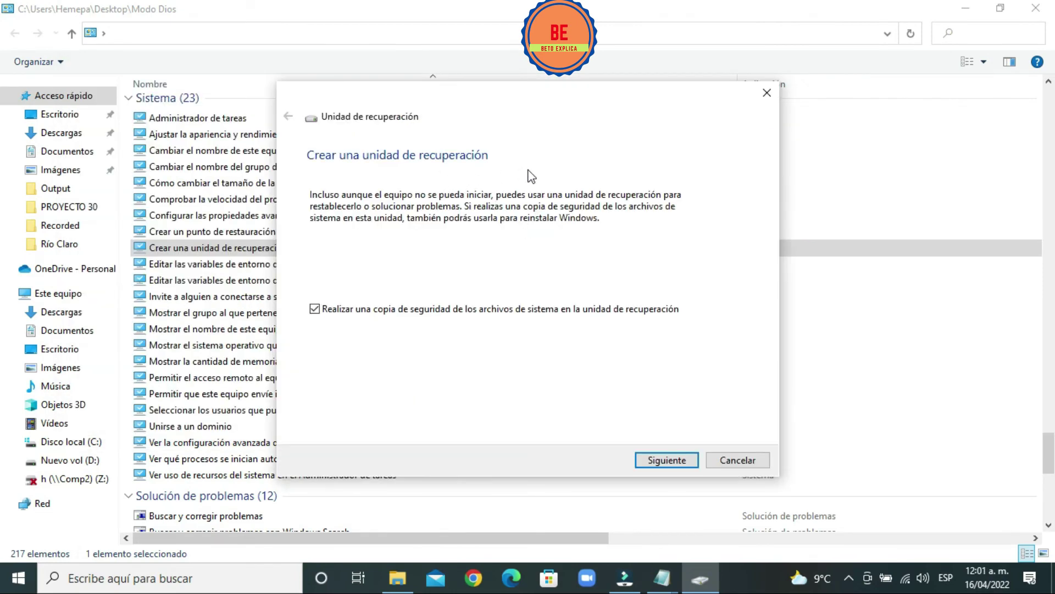
left_click(667, 460)
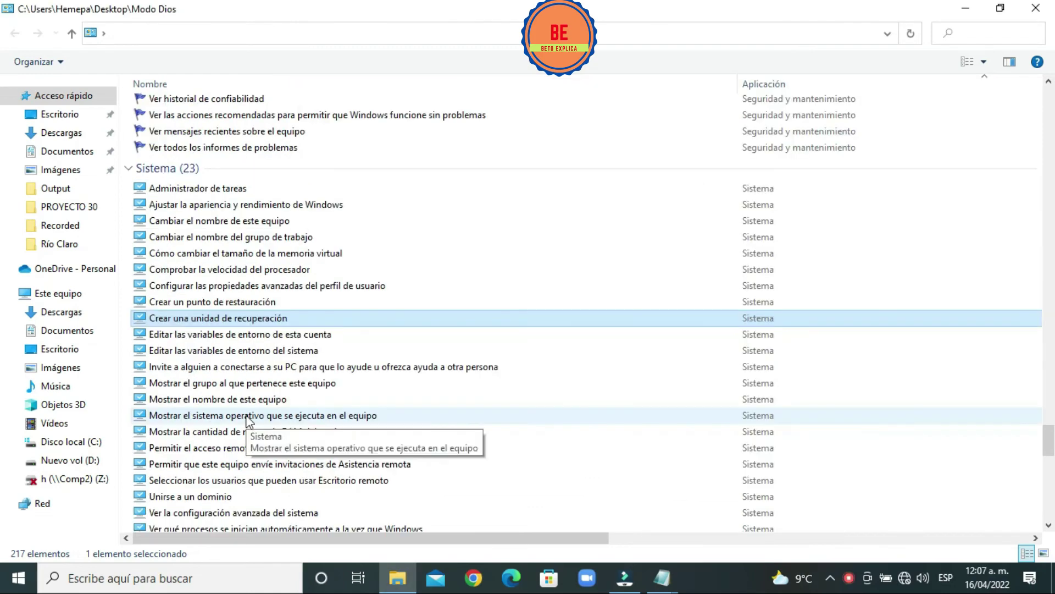
double_click(246, 406)
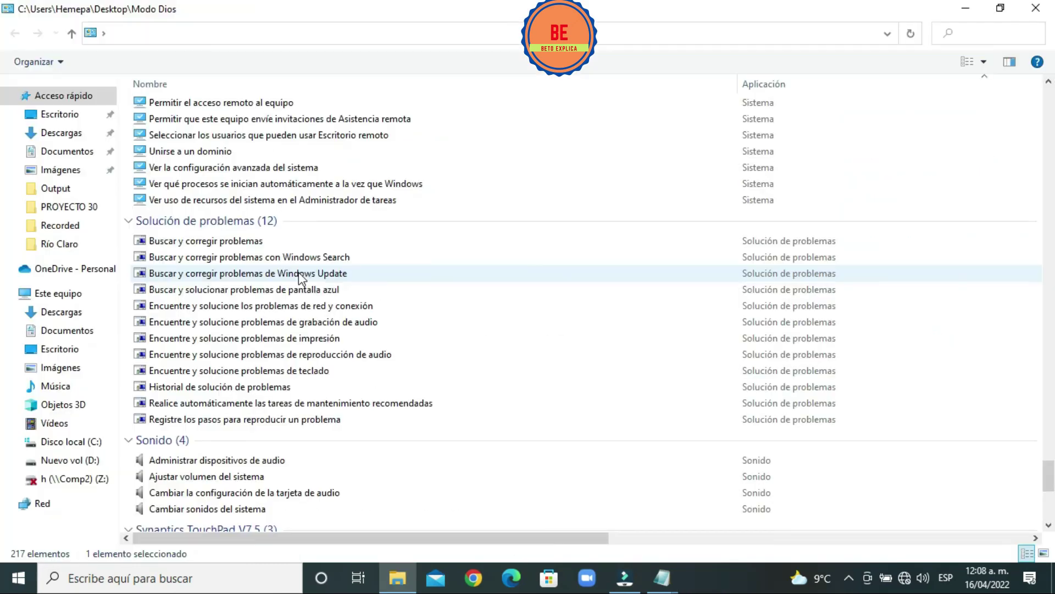
Open and close the Windows Update and "Grabación de audio" troubleshooters under Solución de problemas.
left_click(300, 275)
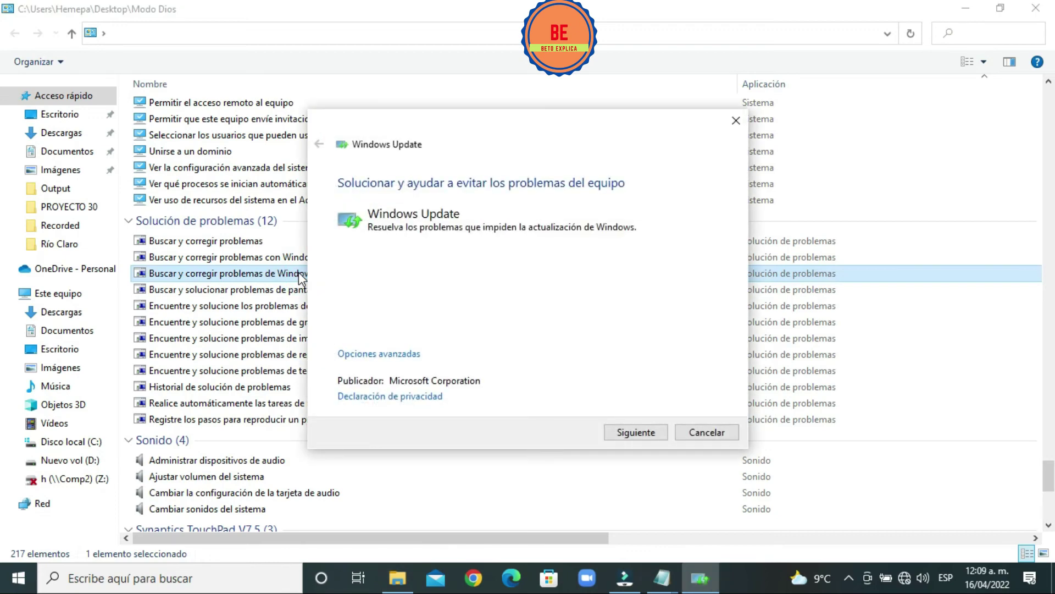
left_click(736, 120)
left_click(335, 290)
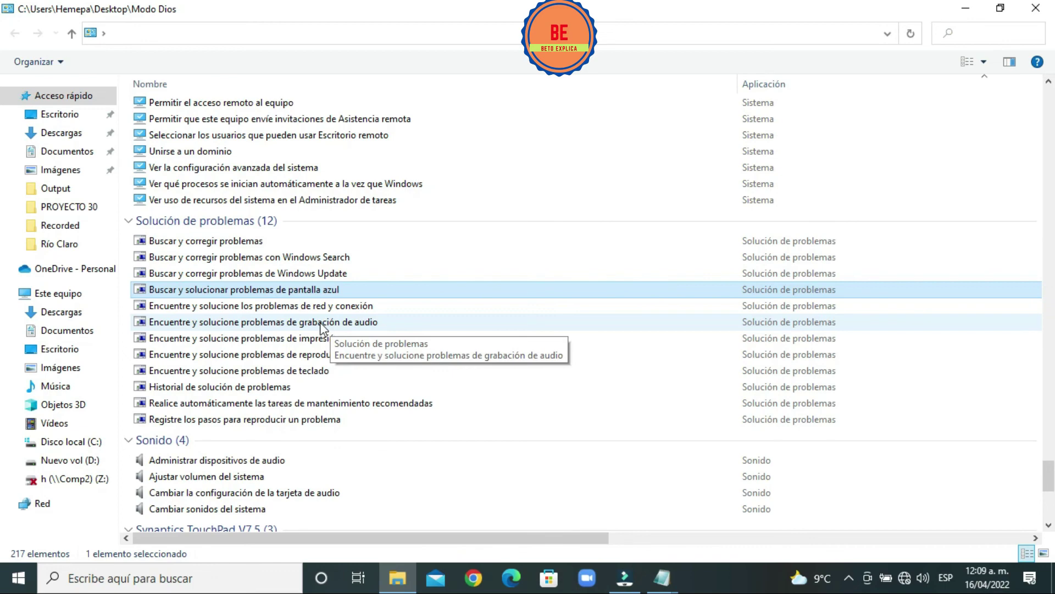
double_click(322, 324)
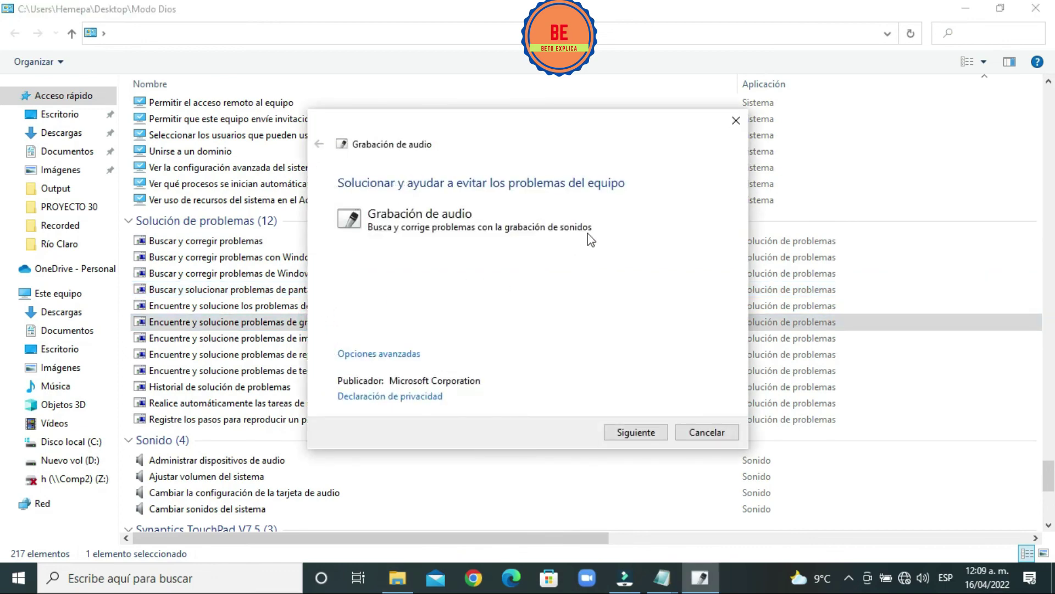
left_click(736, 120)
Open "Administrar dispositivos de audio" under Sonido to view the playback devices.
scroll(255, 342, "down", 2)
left_click(255, 339)
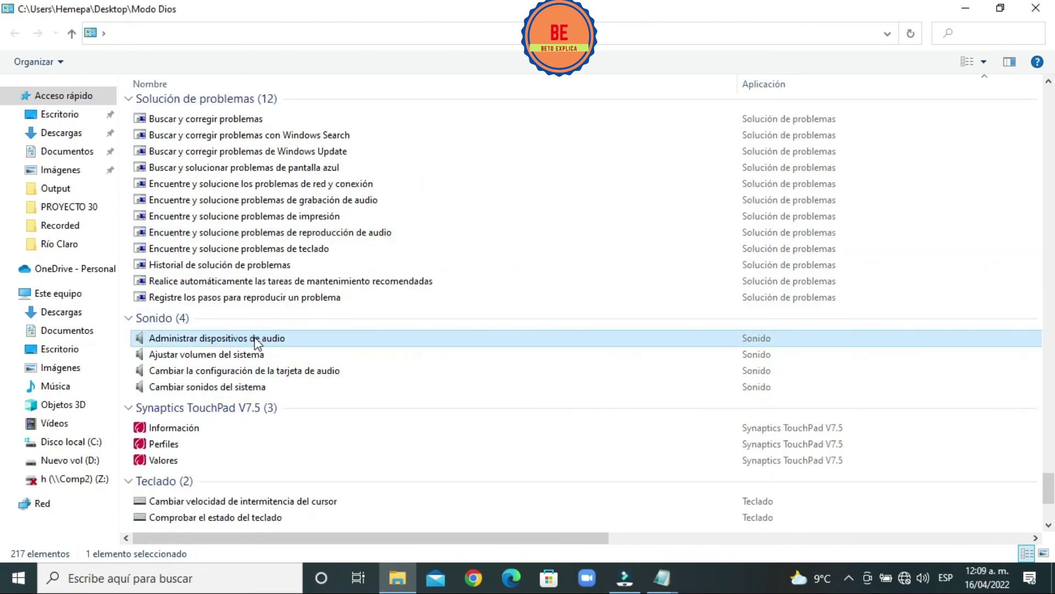
double_click(255, 338)
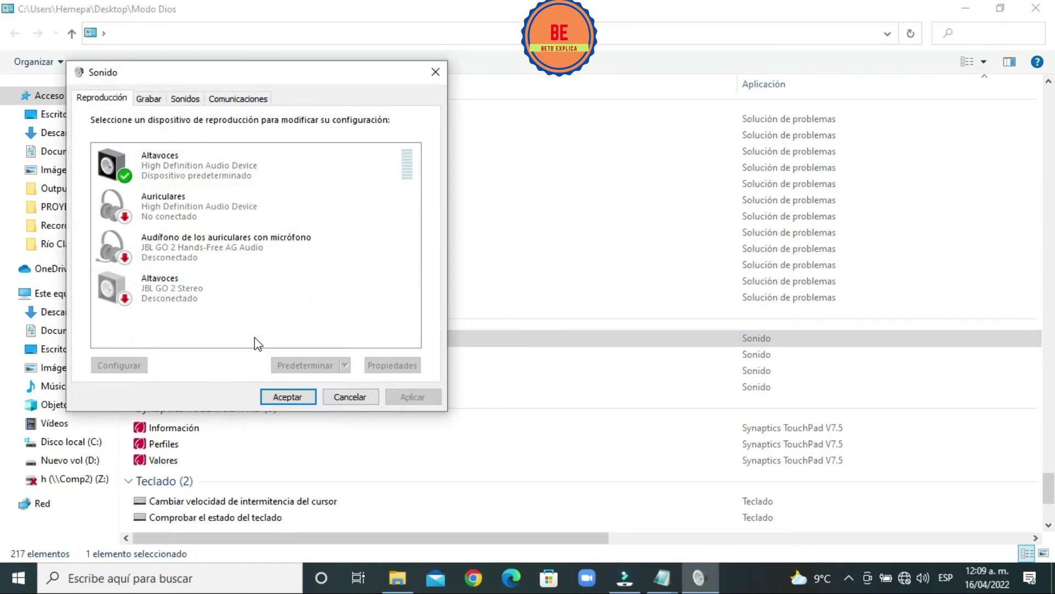